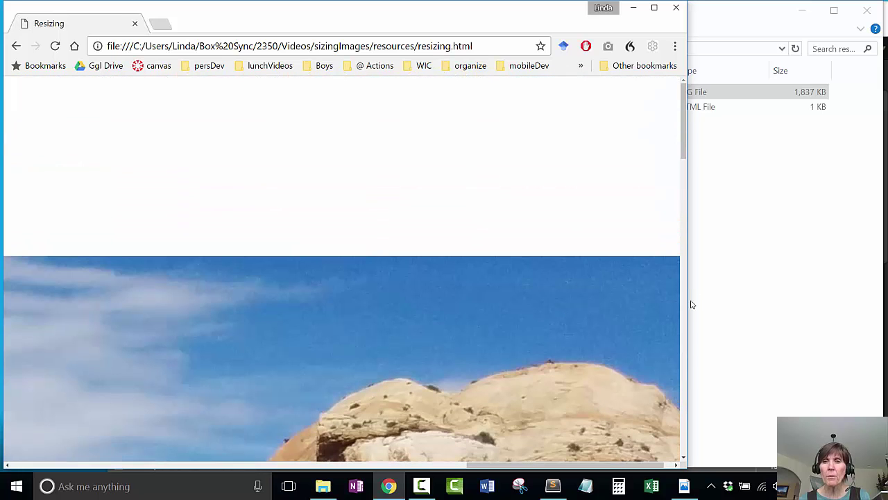
- Open the file properties of lowerCalfFallsTrail.jpg in the resources folder to check its file size
{"action": "left_click", "coordinate": [736, 292]}
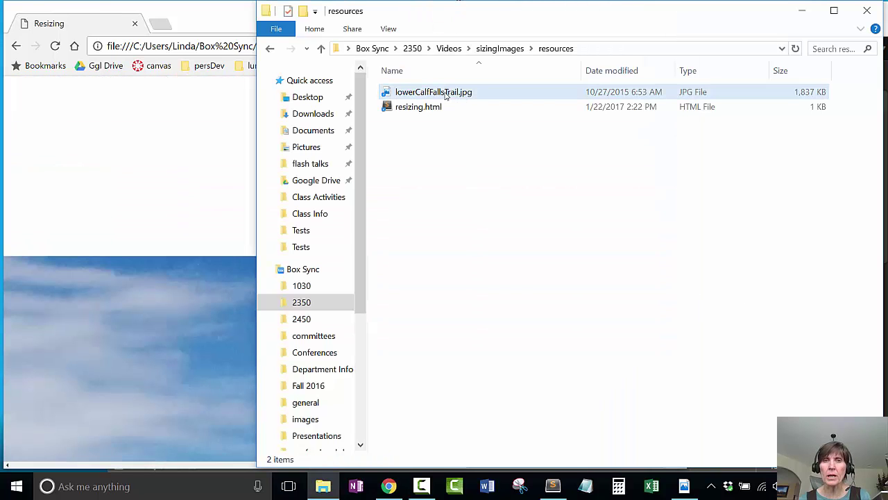
{"action": "right_click", "coordinate": [441, 92]}
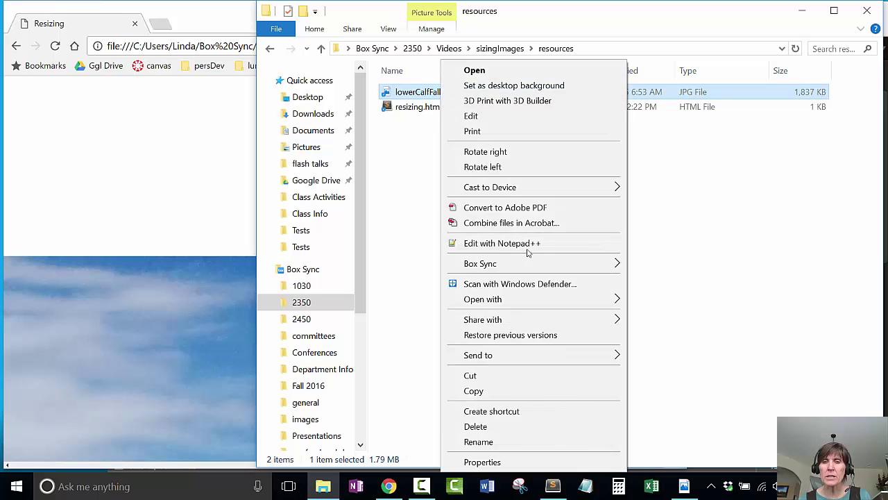
{"action": "left_click", "coordinate": [508, 461]}
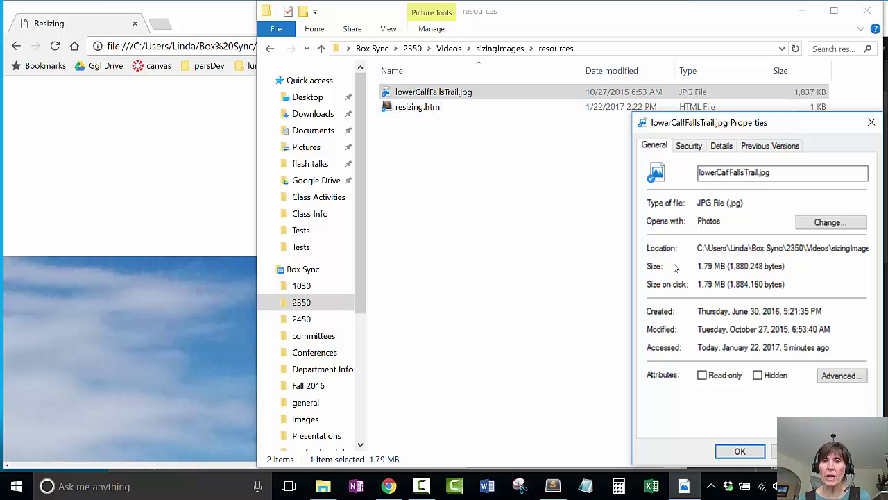
- Examine how the full-size photo displays on the resizing.html page, and check its pixel dimensions in the file's detailed properties
{"action": "left_click", "coordinate": [217, 210]}
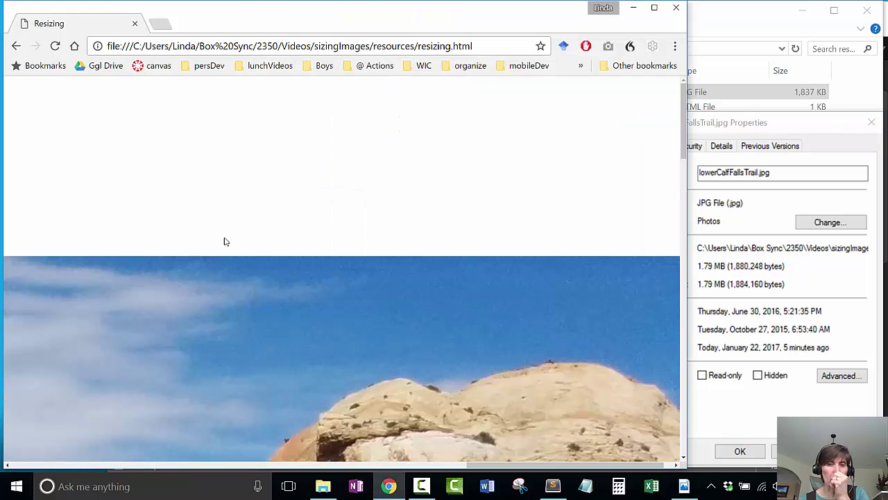
{"action": "left_click_drag", "start_coordinate": [508, 469], "coordinate": [40, 421]}
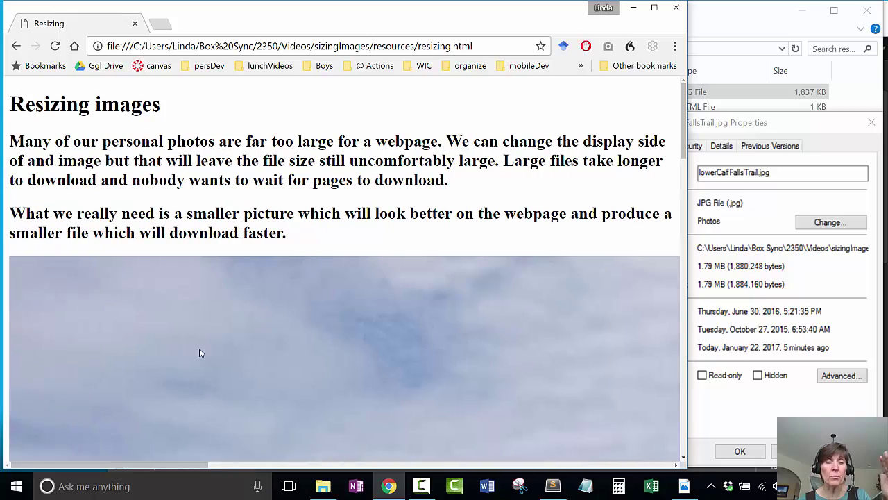
{"action": "scroll", "coordinate": [205, 340], "scroll_direction": "down", "scroll_amount": 6}
{"action": "scroll", "coordinate": [206, 342], "scroll_direction": "down", "scroll_amount": 8}
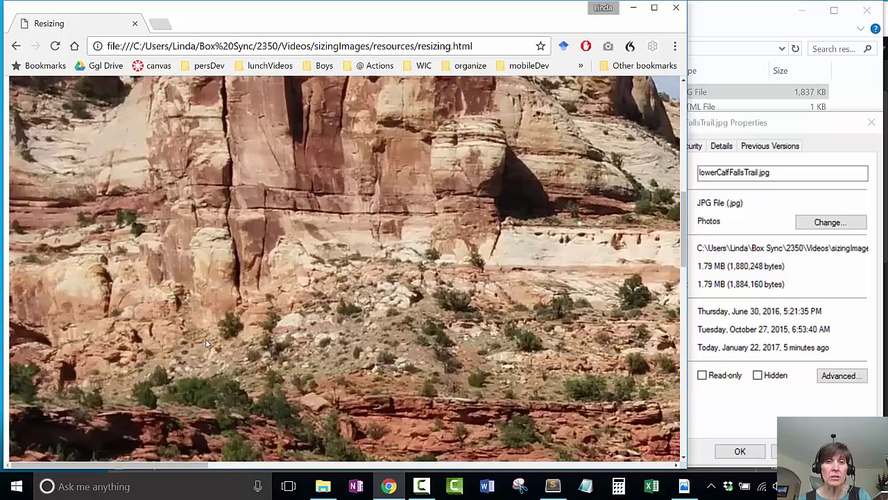
{"action": "scroll", "coordinate": [205, 342], "scroll_direction": "down", "scroll_amount": 2}
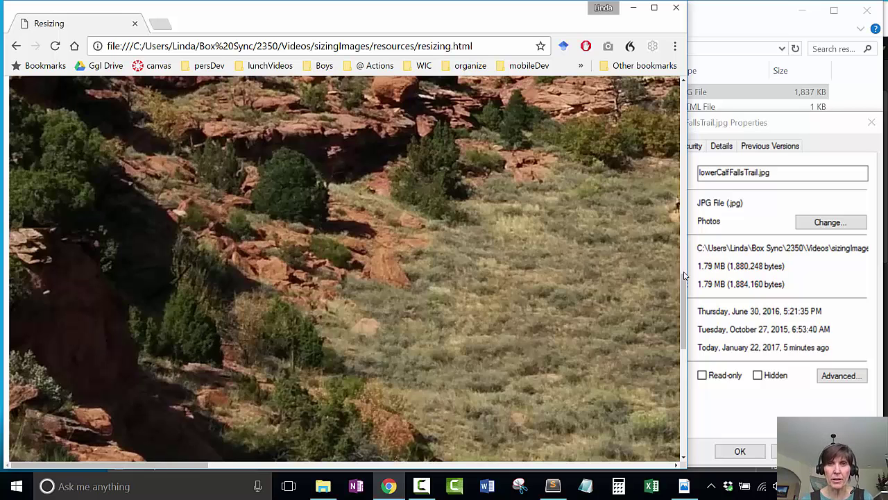
{"action": "scroll", "coordinate": [475, 292], "scroll_direction": "up", "scroll_amount": 15}
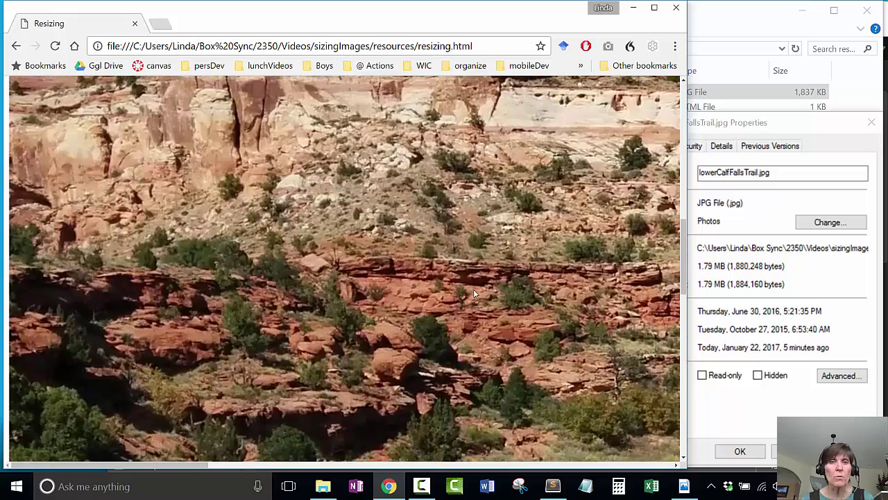
{"action": "scroll", "coordinate": [474, 294], "scroll_direction": "up", "scroll_amount": 3}
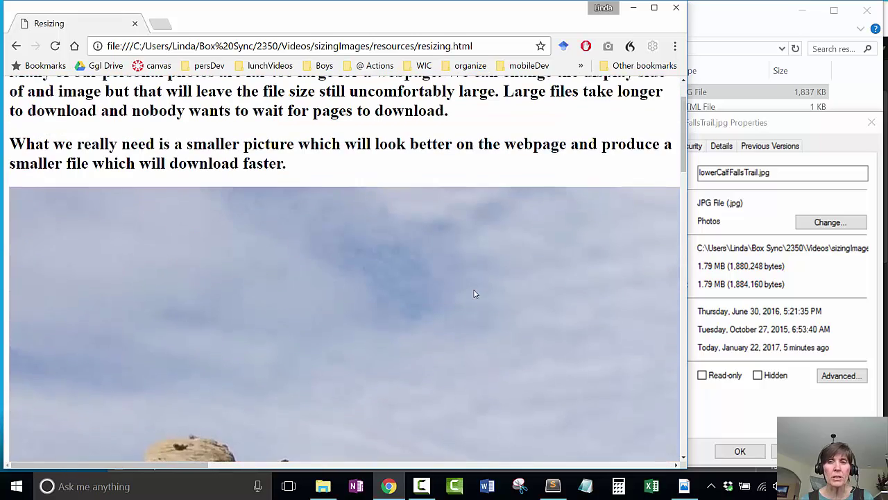
{"action": "scroll", "coordinate": [474, 293], "scroll_direction": "down", "scroll_amount": 10}
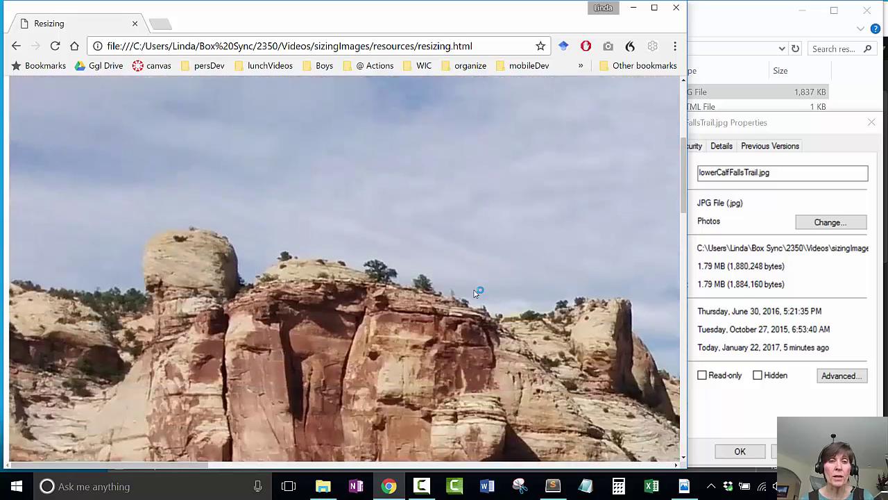
{"action": "scroll", "coordinate": [474, 294], "scroll_direction": "down", "scroll_amount": 2}
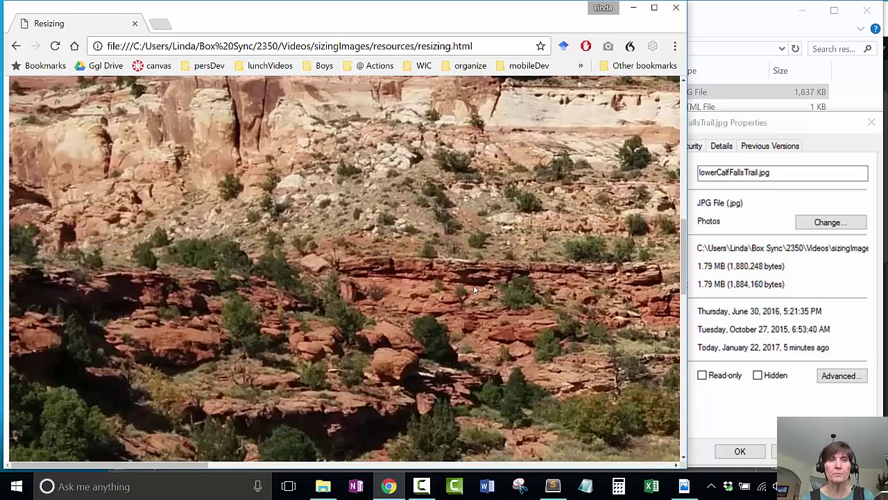
{"action": "left_click", "coordinate": [721, 146]}
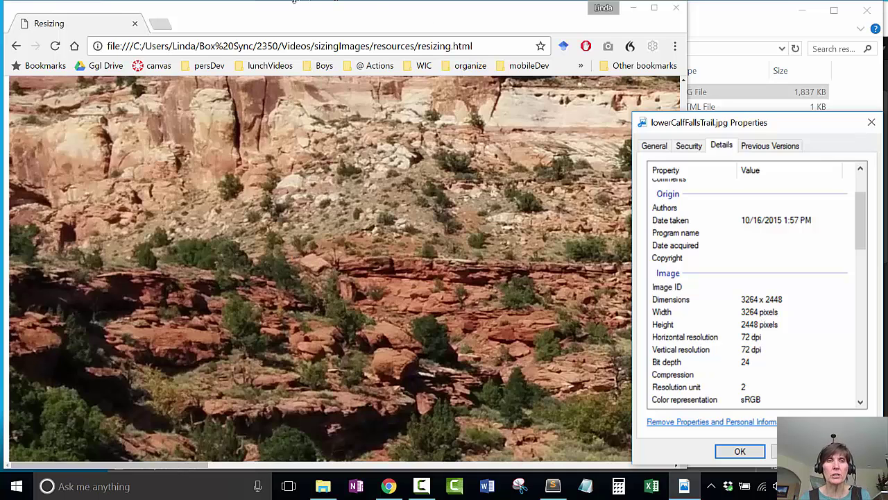
- Go to webresizer.com in a new browser tab and open its photo resizing page
{"action": "left_click", "coordinate": [251, 172]}
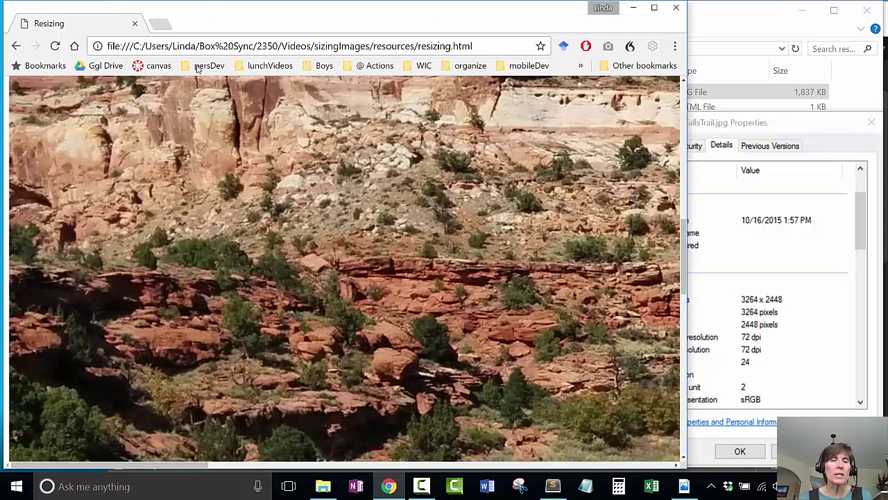
{"action": "left_click", "coordinate": [161, 25]}
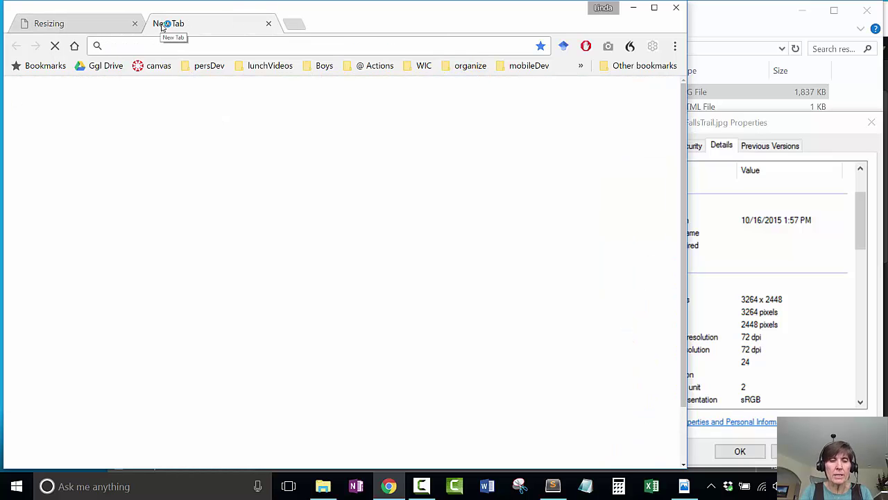
{"action": "type", "text": "we"}
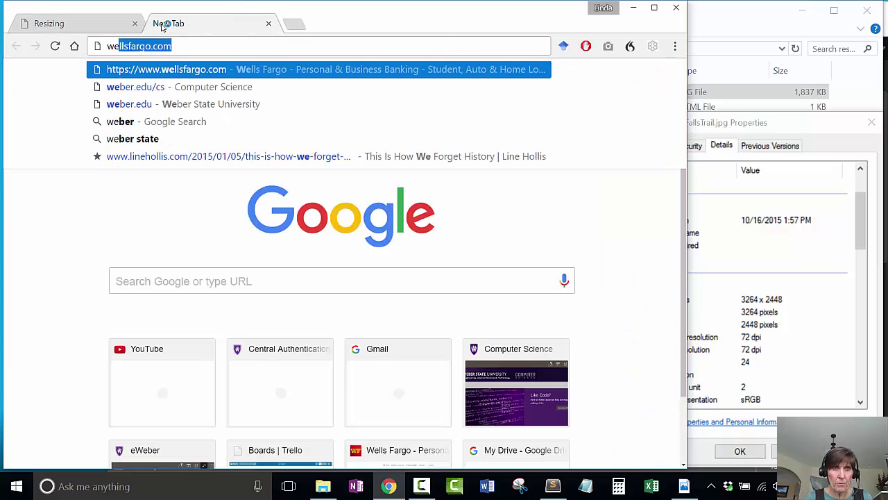
{"action": "type", "text": "b"}
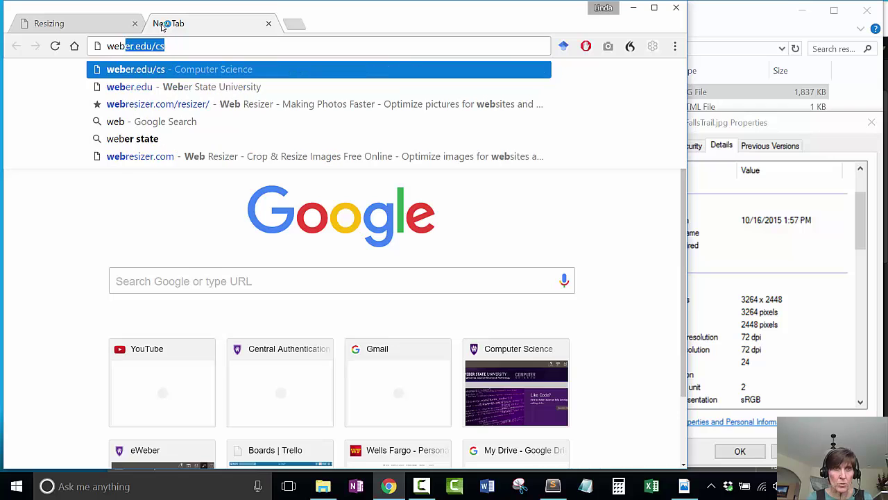
{"action": "type", "text": "re"}
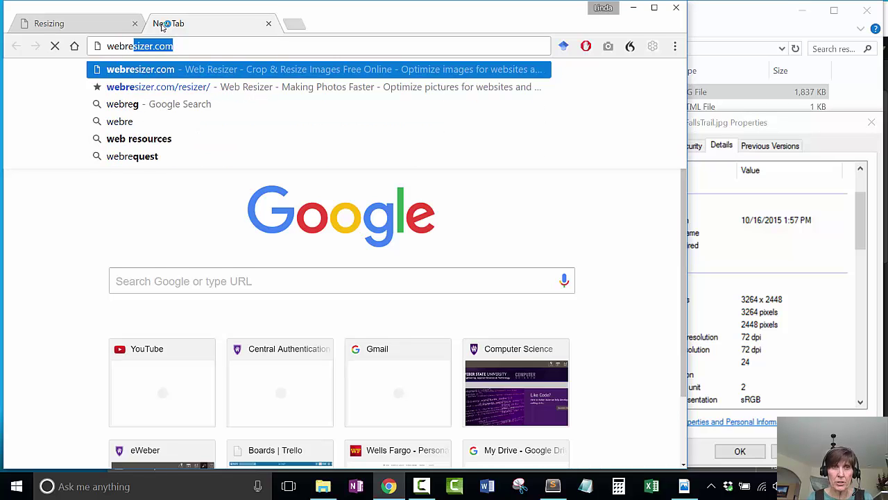
{"action": "key", "text": "Return"}
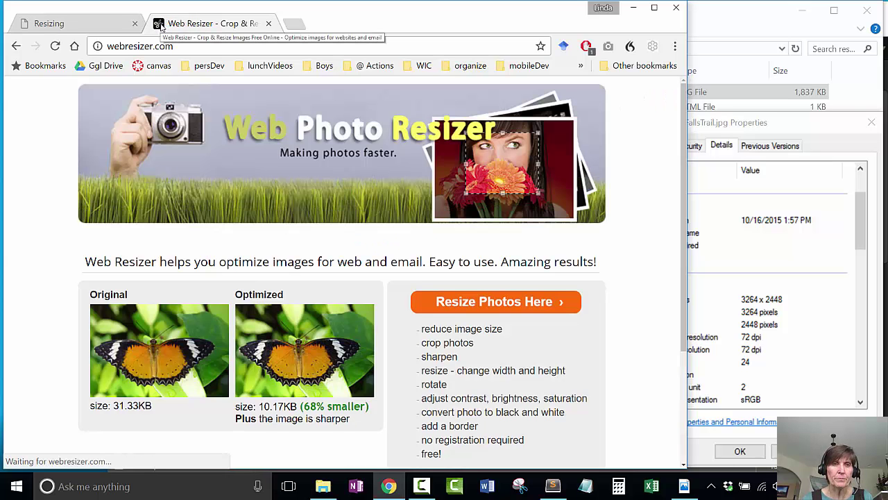
{"action": "left_click", "coordinate": [462, 301]}
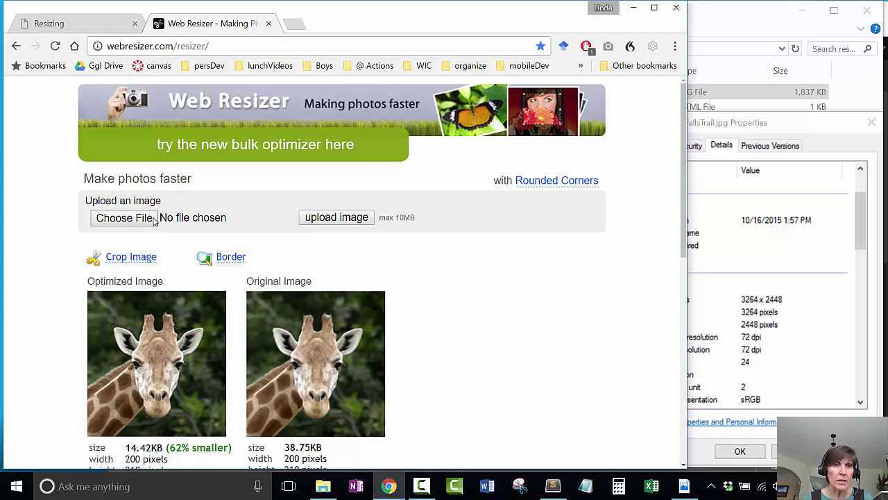
- Upload lowerCalfFallsTrail.jpg from the resources folder to the resizer
{"action": "left_click", "coordinate": [136, 217]}
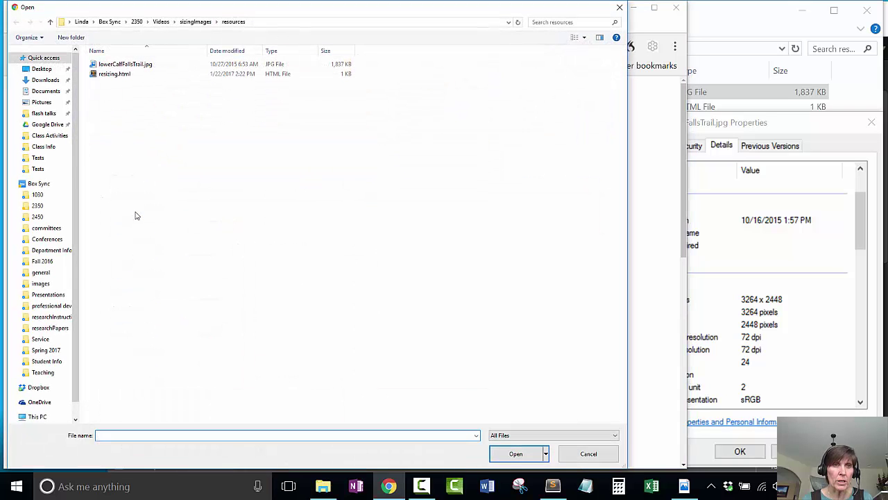
{"action": "double_click", "coordinate": [128, 64]}
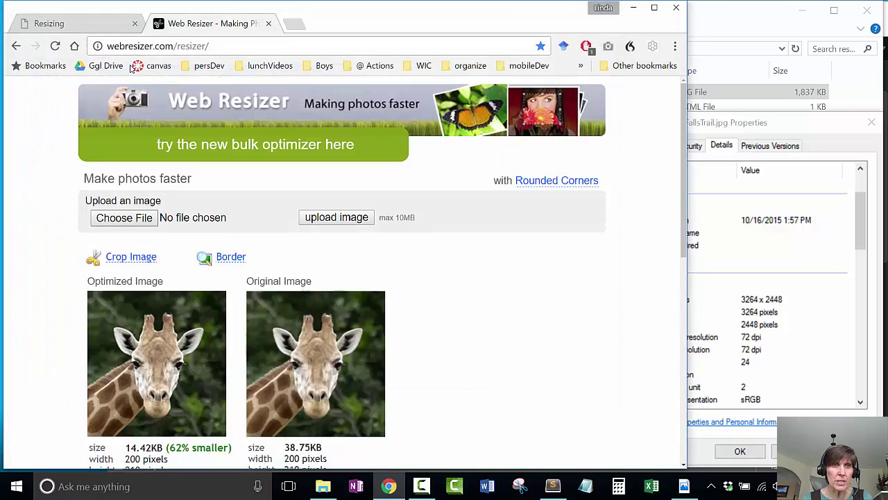
{"action": "left_click", "coordinate": [326, 219]}
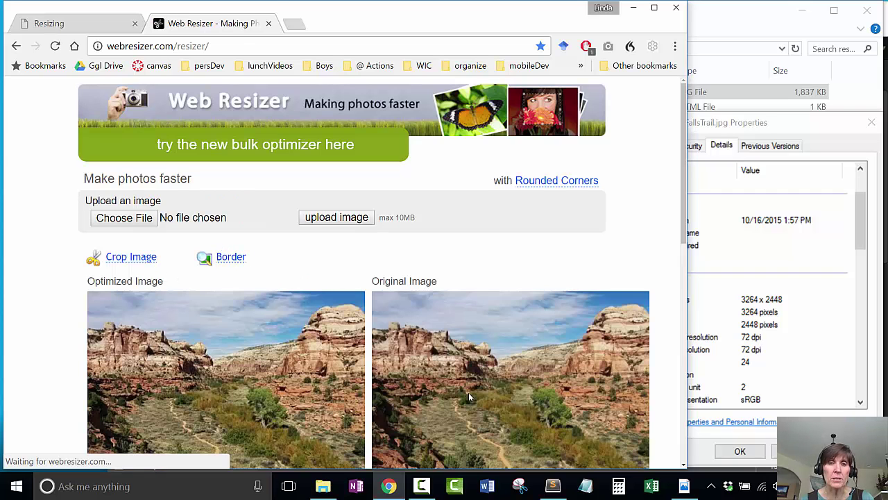
- Set the optimized image's new width to 680 pixels and apply the change
{"action": "scroll", "coordinate": [469, 396], "scroll_direction": "down", "scroll_amount": 2}
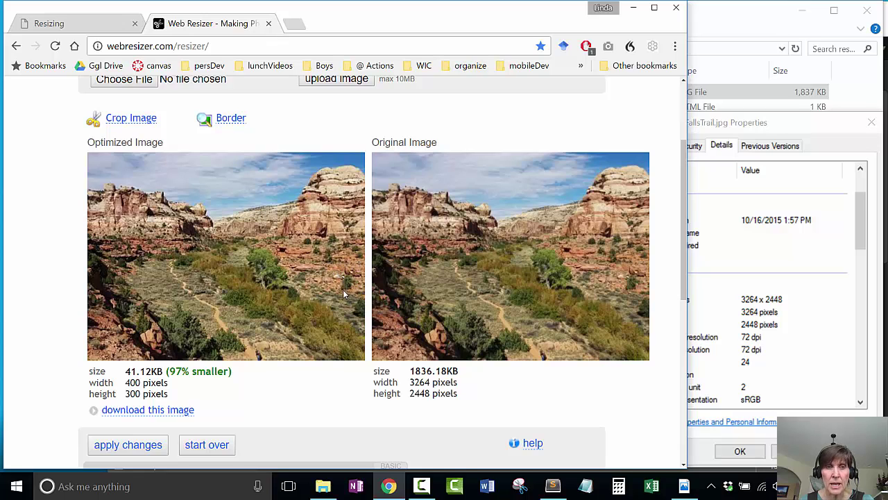
{"action": "scroll", "coordinate": [342, 293], "scroll_direction": "down", "scroll_amount": 1}
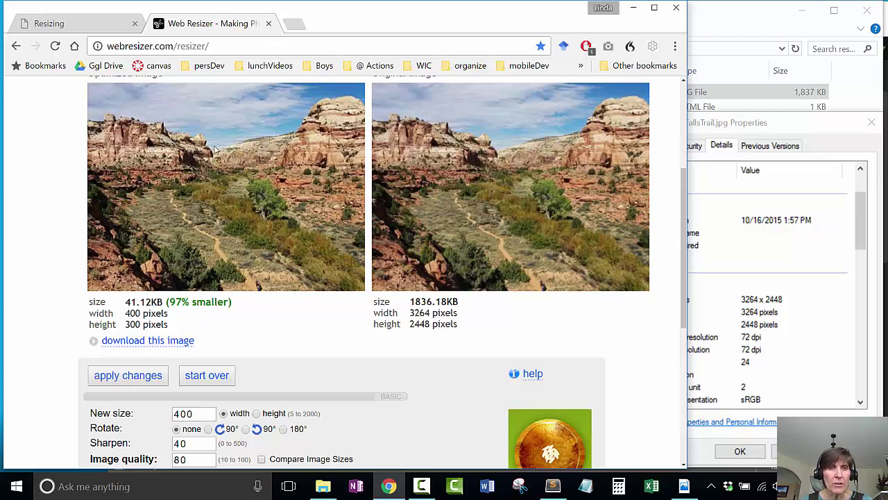
{"action": "scroll", "coordinate": [221, 226], "scroll_direction": "down", "scroll_amount": 2}
{"action": "scroll", "coordinate": [221, 226], "scroll_direction": "up", "scroll_amount": 4}
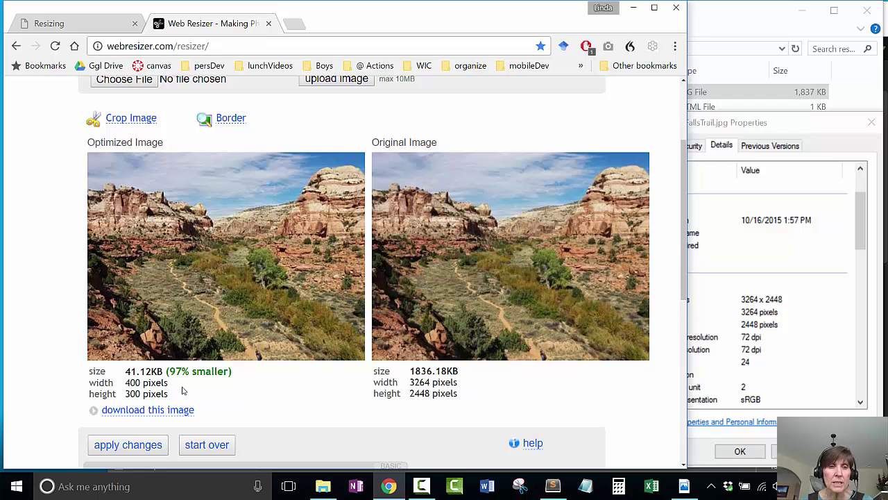
{"action": "scroll", "coordinate": [182, 391], "scroll_direction": "down", "scroll_amount": 2}
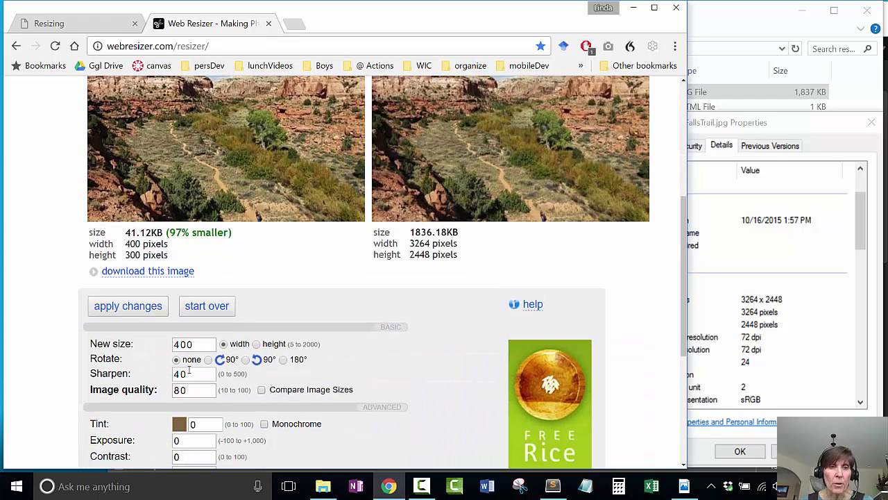
{"action": "left_click_drag", "start_coordinate": [199, 343], "coordinate": [173, 339]}
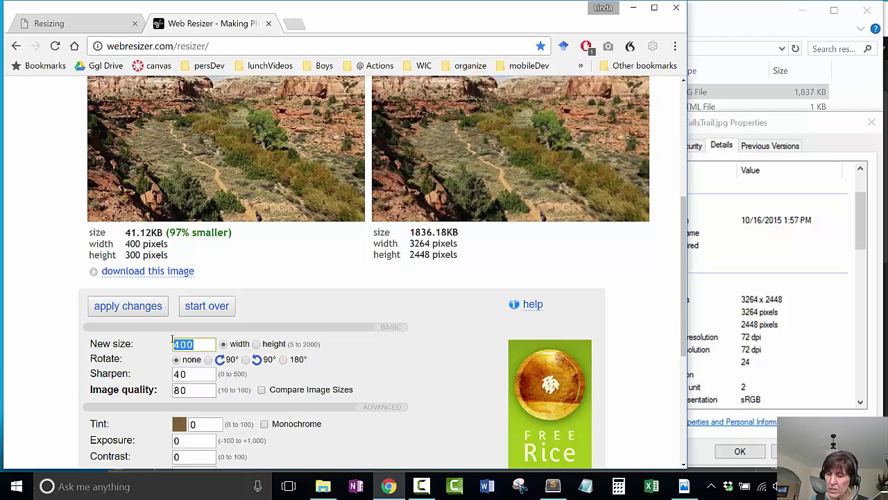
{"action": "type", "text": "680"}
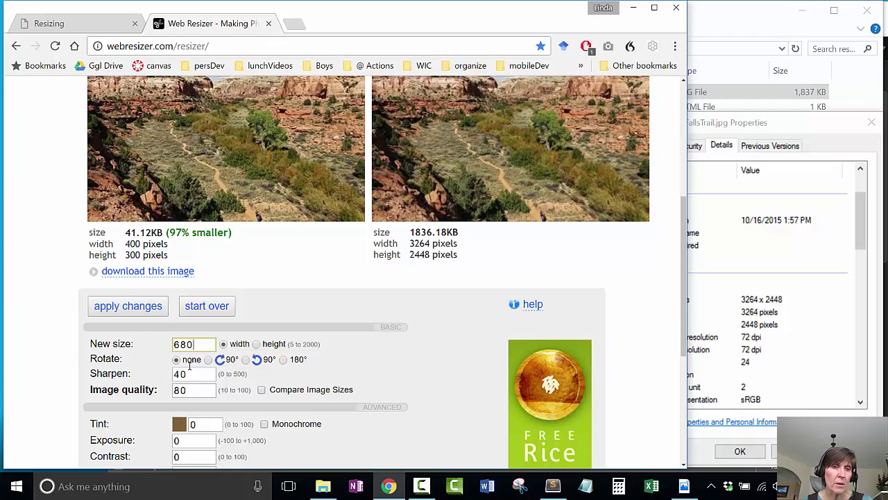
{"action": "left_click", "coordinate": [139, 307]}
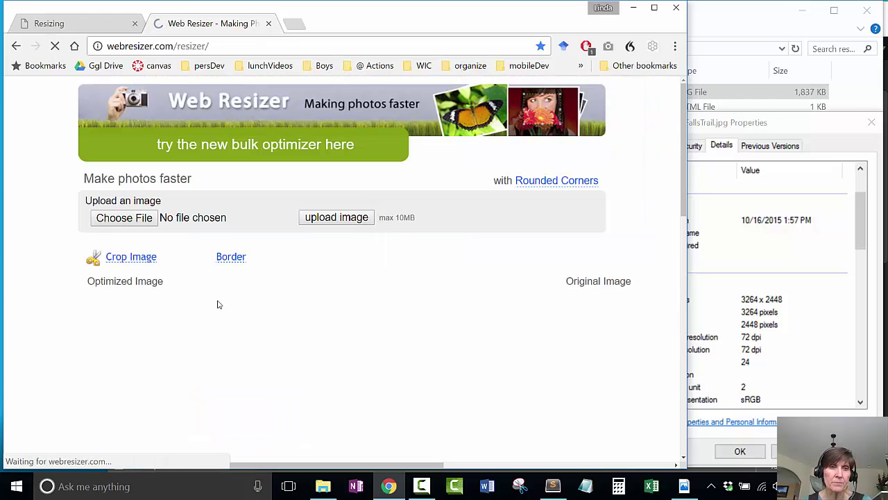
- Compare the resized photo with the original, checking its file size, width and height
{"action": "scroll", "coordinate": [236, 312], "scroll_direction": "down", "scroll_amount": 4}
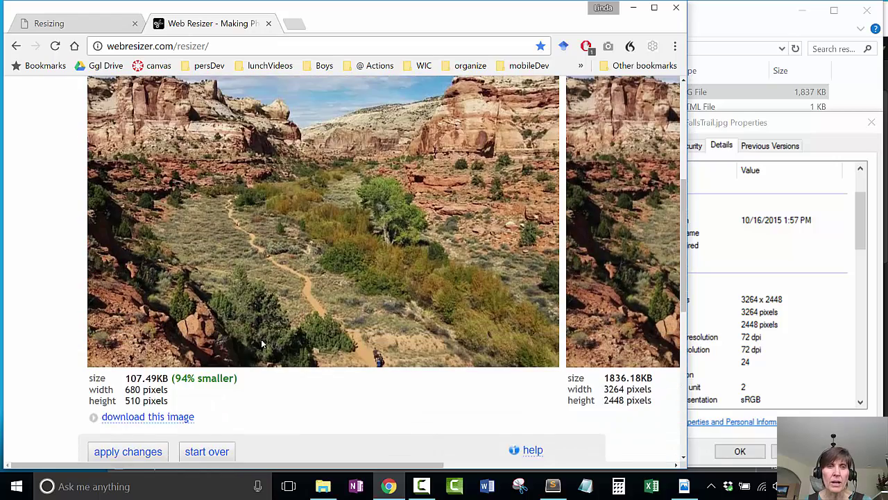
{"action": "scroll", "coordinate": [262, 344], "scroll_direction": "up", "scroll_amount": 1}
{"action": "scroll", "coordinate": [263, 344], "scroll_direction": "up", "scroll_amount": 1}
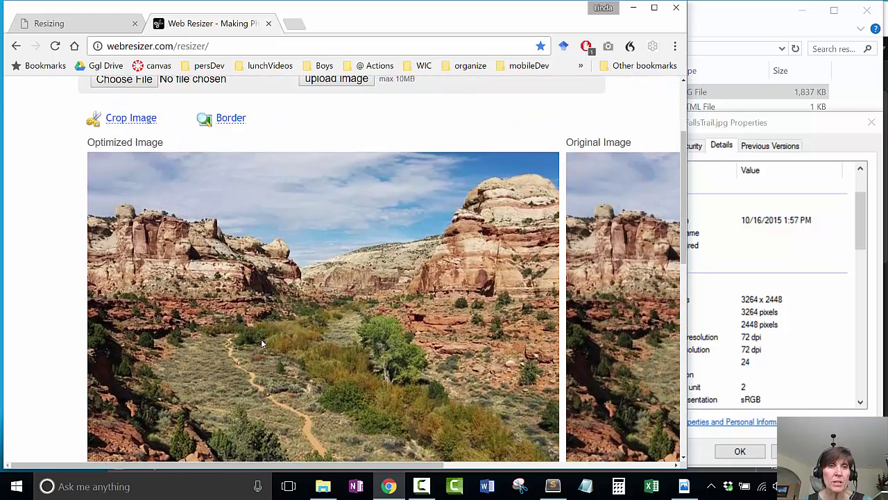
{"action": "scroll", "coordinate": [262, 343], "scroll_direction": "down", "scroll_amount": 2}
{"action": "scroll", "coordinate": [262, 343], "scroll_direction": "down", "scroll_amount": 2}
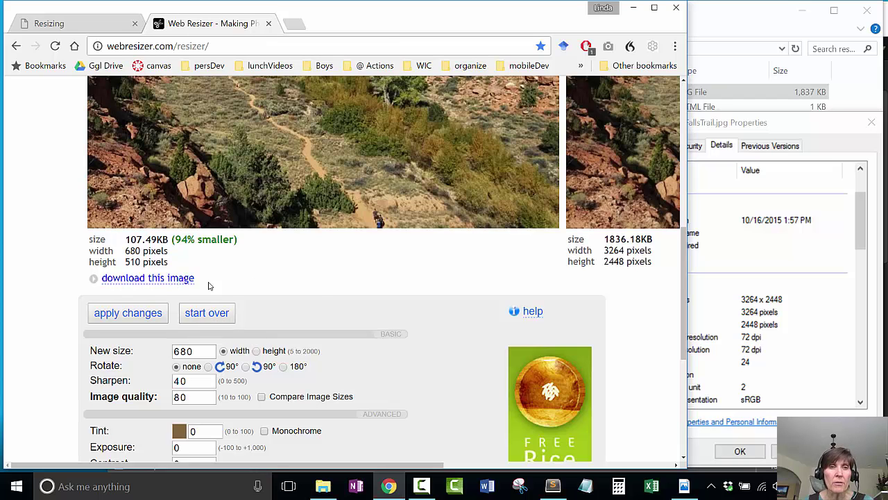
{"action": "scroll", "coordinate": [208, 284], "scroll_direction": "up", "scroll_amount": 3}
{"action": "scroll", "coordinate": [320, 298], "scroll_direction": "down", "scroll_amount": 3}
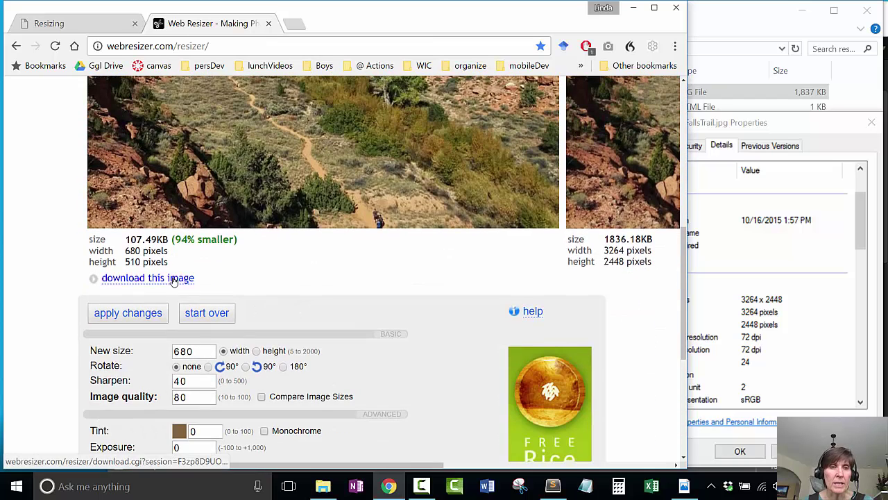
- Download the 680-pixel image into the Videos > sizingImages > resources folder as lowerCalfFallsTrail2.jpg
{"action": "left_click", "coordinate": [173, 279]}
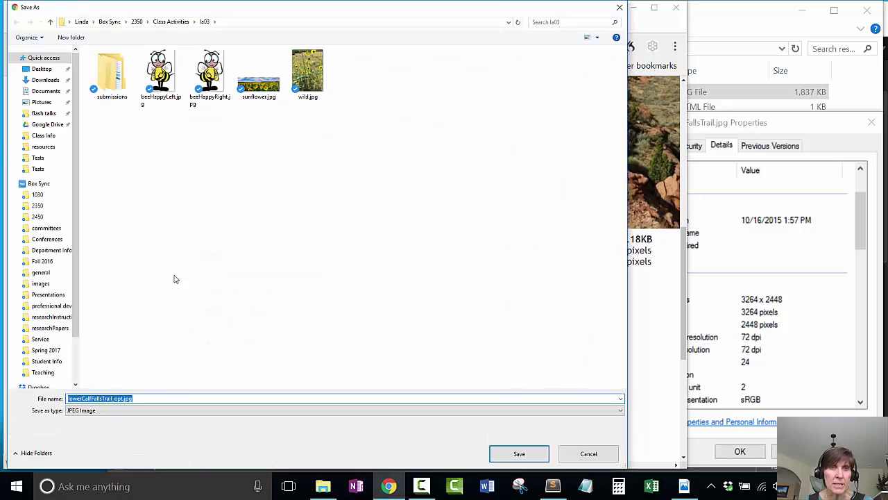
{"action": "left_click", "coordinate": [137, 21]}
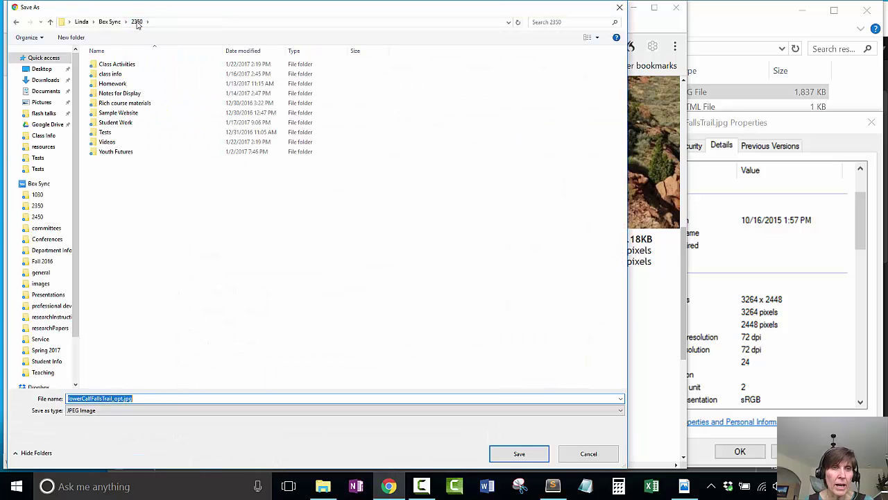
{"action": "double_click", "coordinate": [111, 143]}
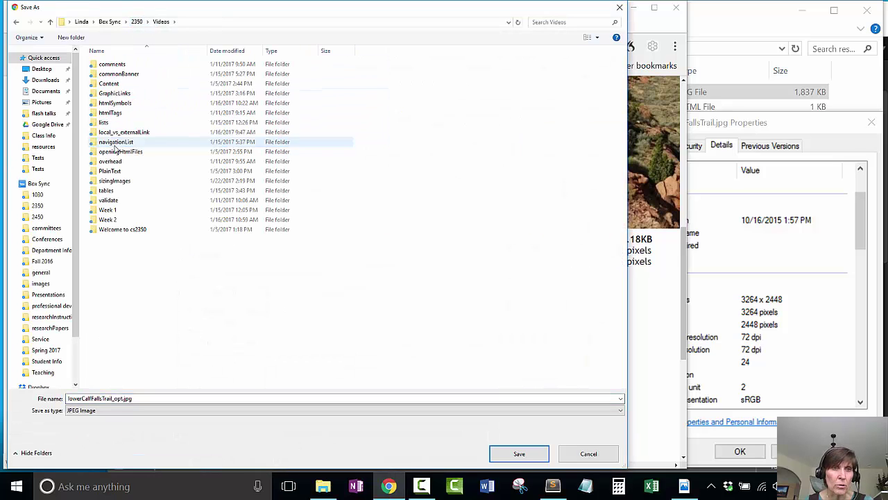
{"action": "double_click", "coordinate": [115, 179]}
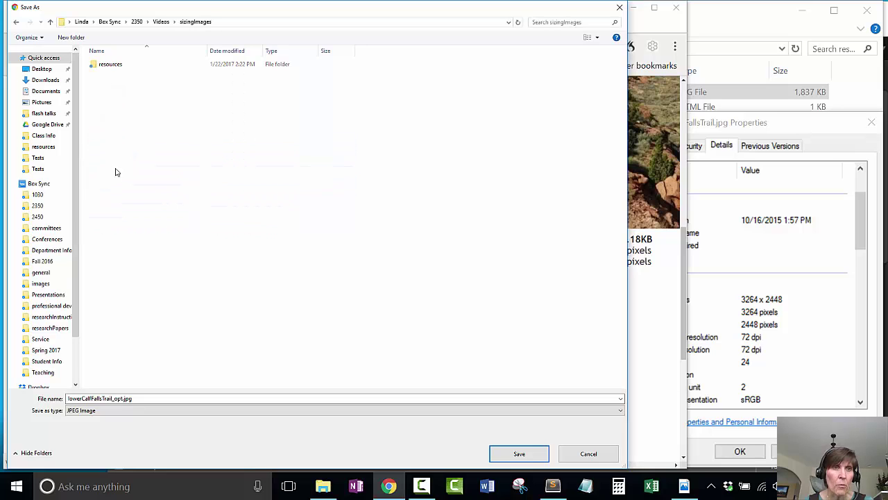
{"action": "double_click", "coordinate": [112, 66]}
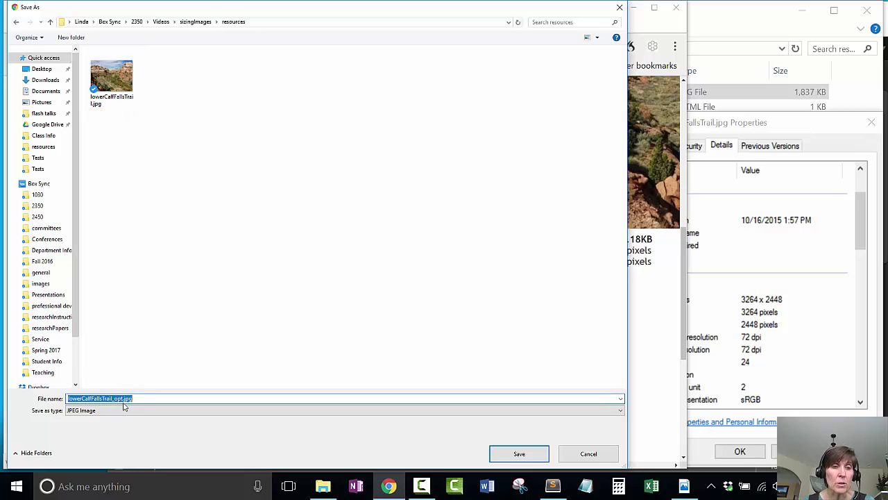
{"action": "left_click", "coordinate": [122, 398]}
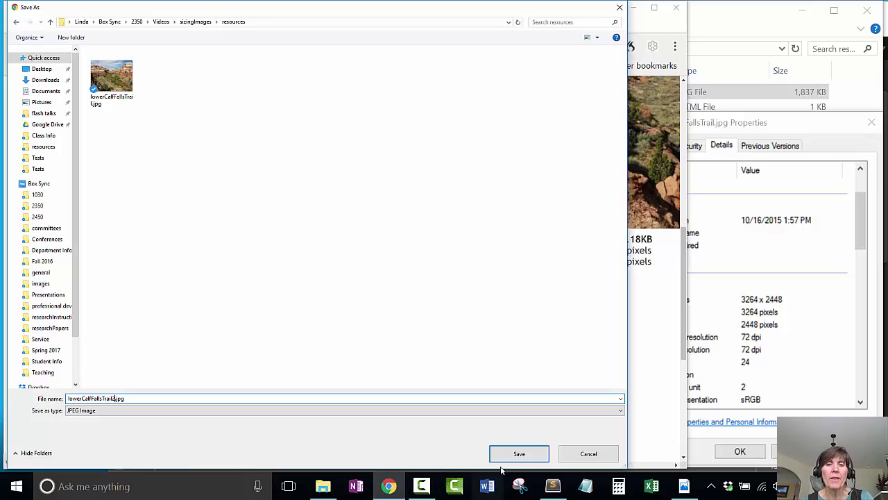
{"action": "left_click", "coordinate": [517, 453]}
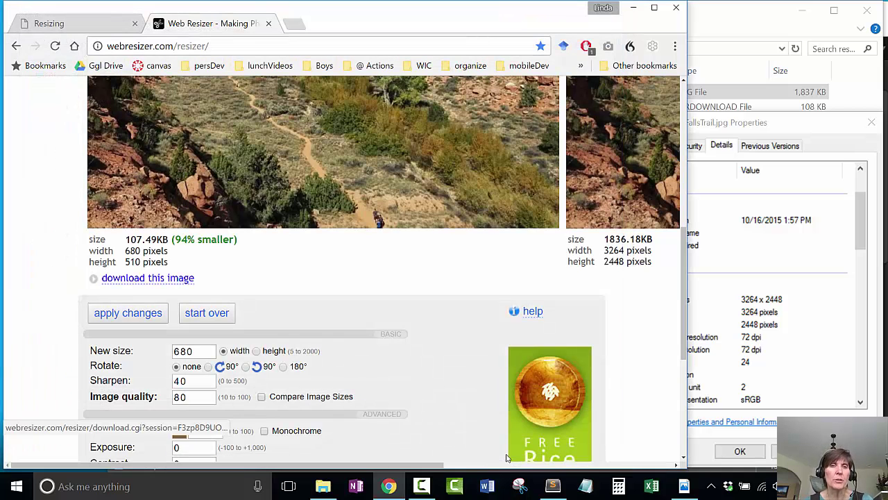
- Set the optimized image's new width to 320 pixels and apply the change
{"action": "scroll", "coordinate": [391, 261], "scroll_direction": "up", "scroll_amount": 3}
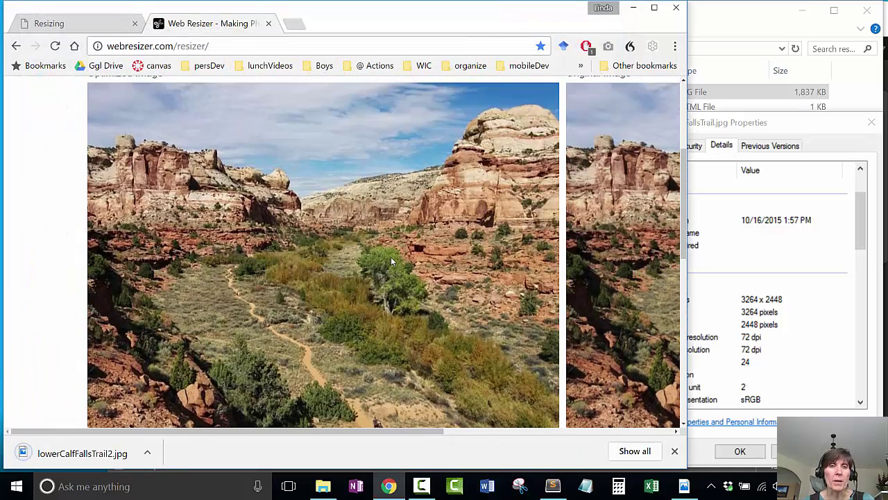
{"action": "scroll", "coordinate": [390, 261], "scroll_direction": "down", "scroll_amount": 5}
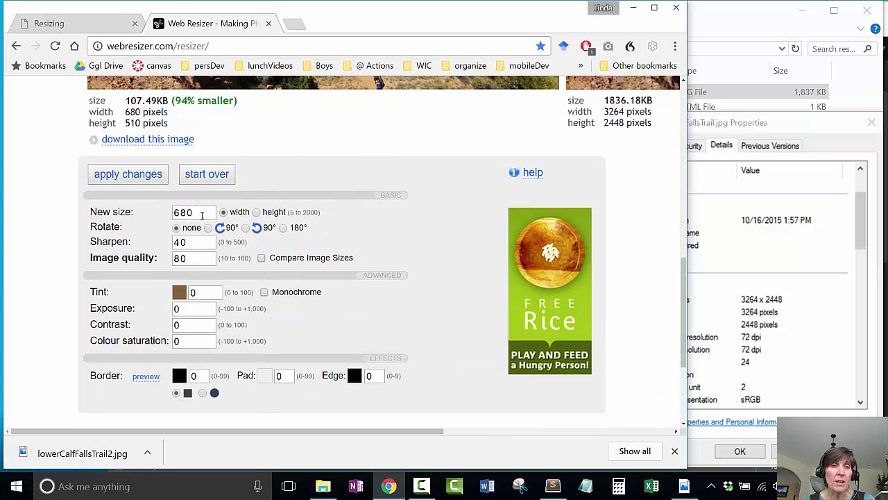
{"action": "left_click_drag", "start_coordinate": [201, 215], "coordinate": [165, 210]}
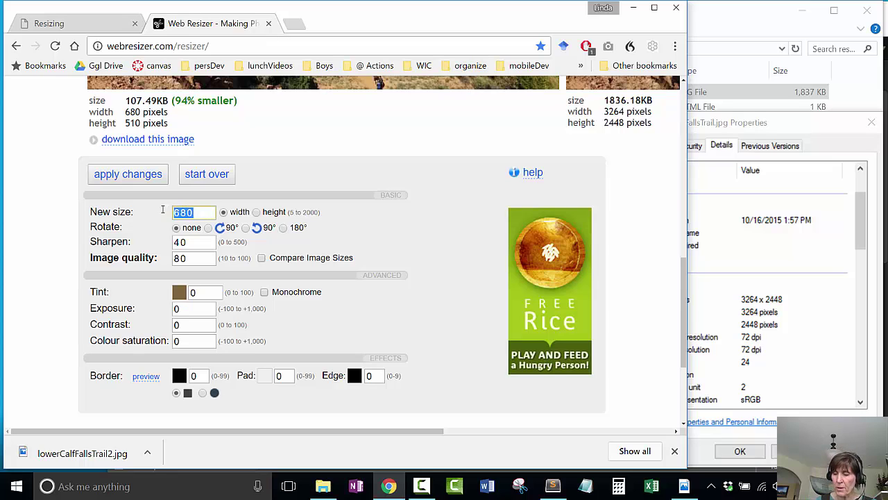
{"action": "type", "text": "320"}
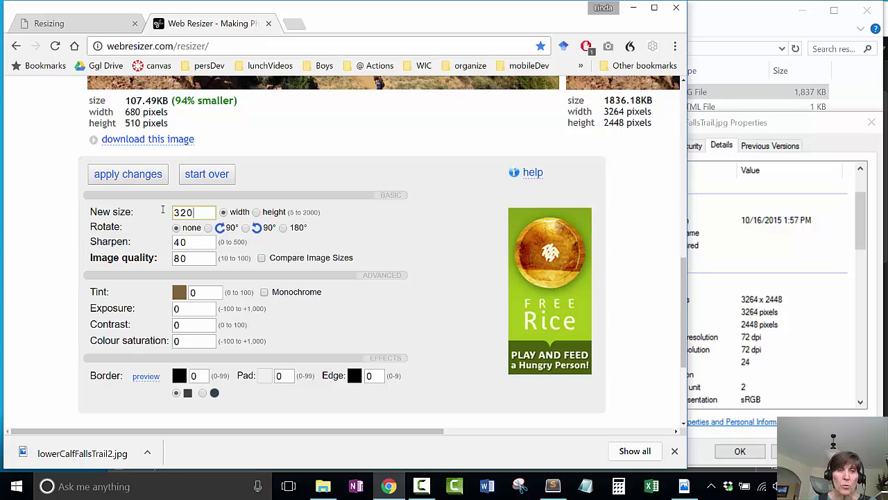
{"action": "left_click", "coordinate": [115, 175]}
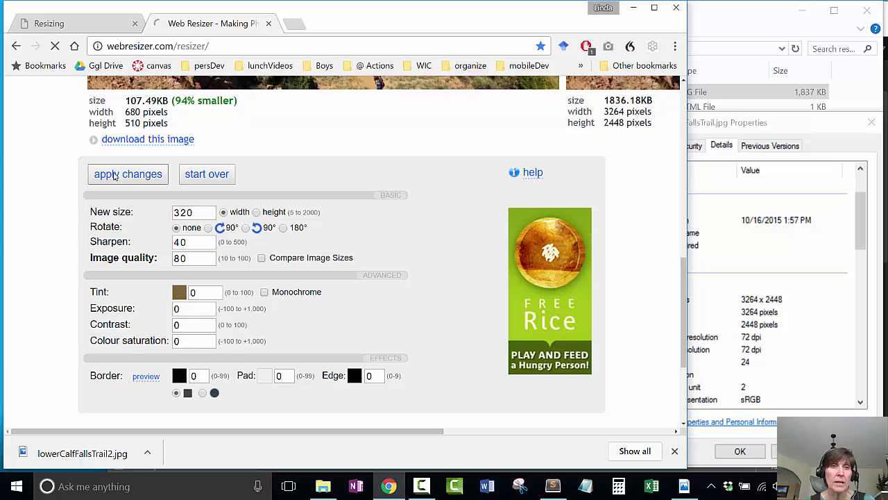
- Check the 320-pixel image against the original and download it to the resources folder as lowerCalfFallsTrail3.jpg
{"action": "scroll", "coordinate": [224, 276], "scroll_direction": "down", "scroll_amount": 3}
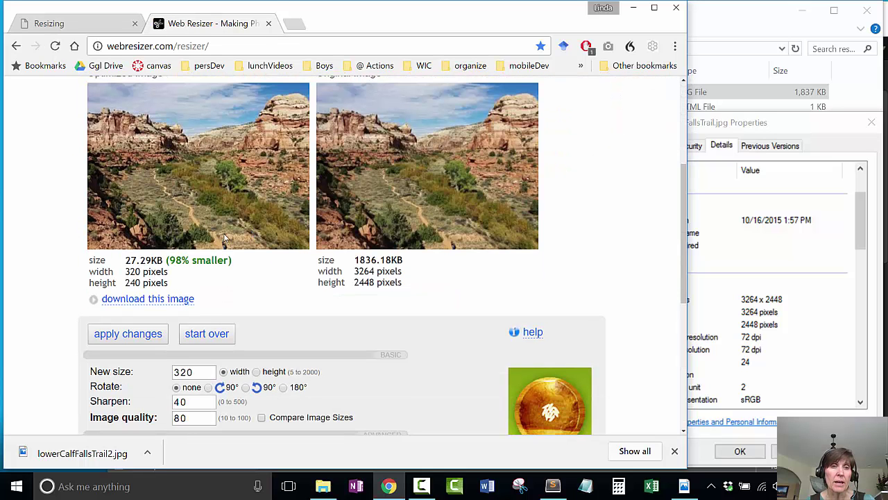
{"action": "scroll", "coordinate": [164, 249], "scroll_direction": "up", "scroll_amount": 2}
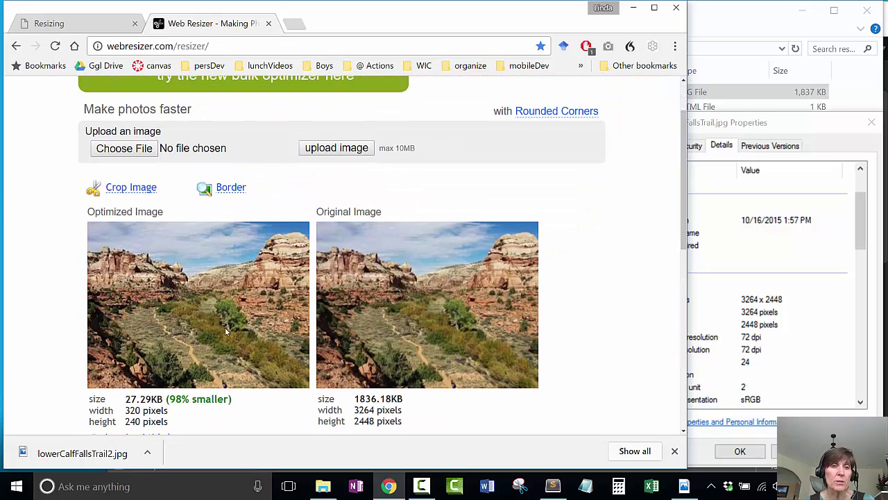
{"action": "scroll", "coordinate": [171, 314], "scroll_direction": "down", "scroll_amount": 2}
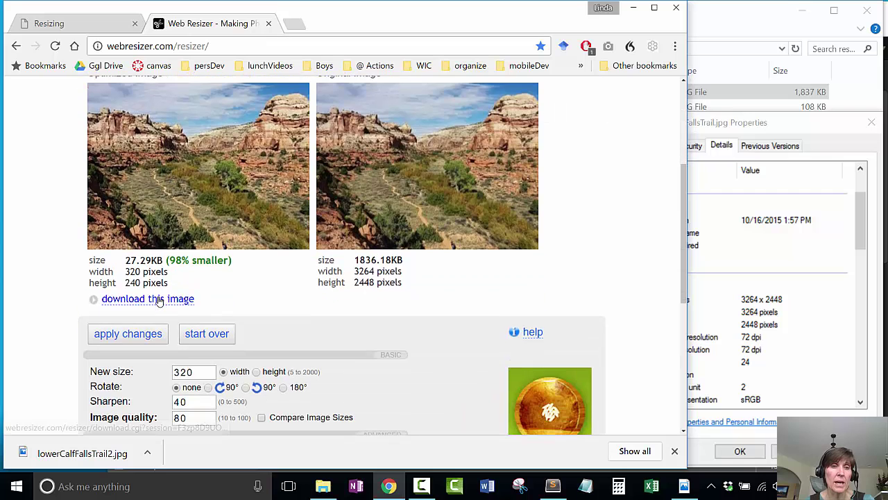
{"action": "left_click", "coordinate": [159, 299]}
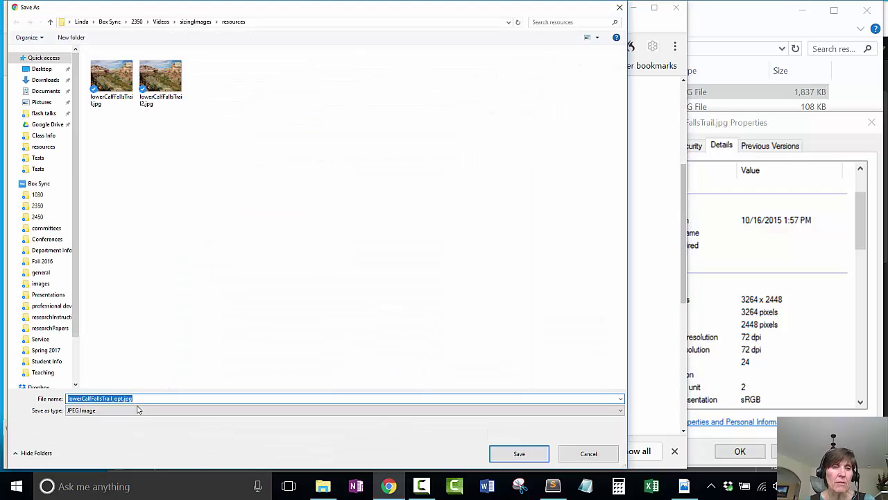
{"action": "left_click", "coordinate": [122, 398]}
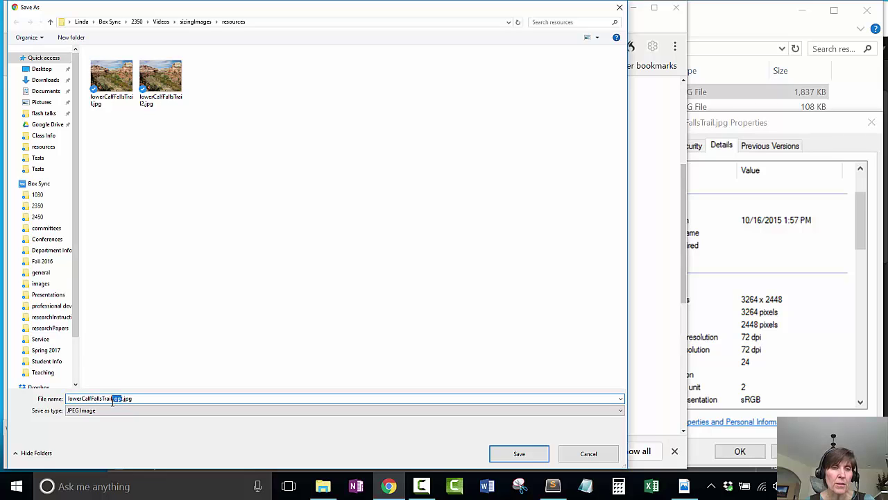
{"action": "type", "text": "3"}
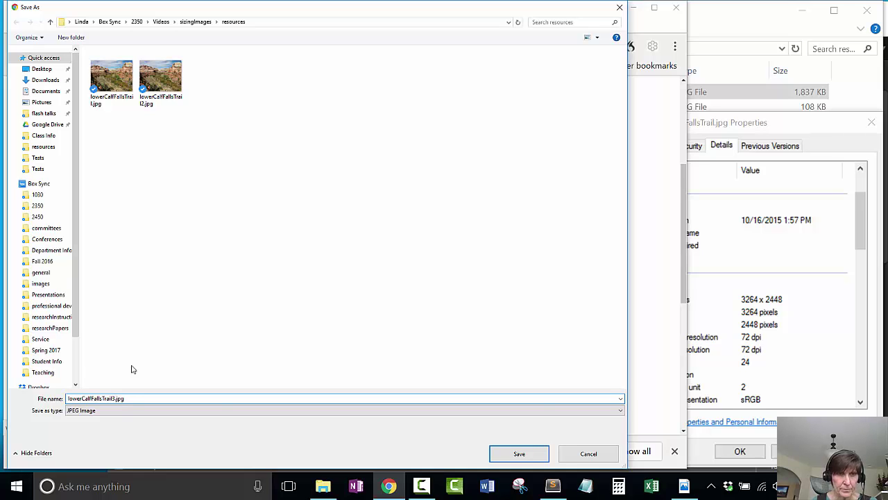
{"action": "key", "text": "Return"}
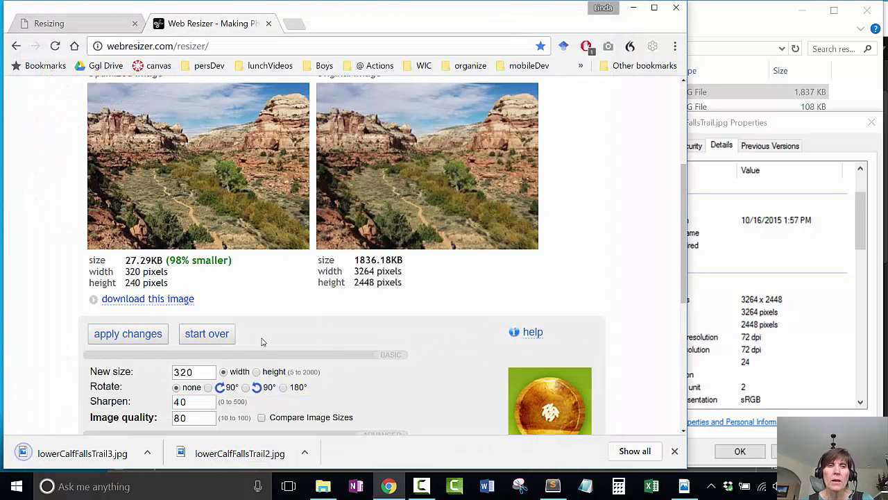
- Switch to resizing.html in Sublime Text and change the image source on line 12 to lowerCalfFallsTrail1.jpg
{"action": "scroll", "coordinate": [442, 280], "scroll_direction": "up", "scroll_amount": 3}
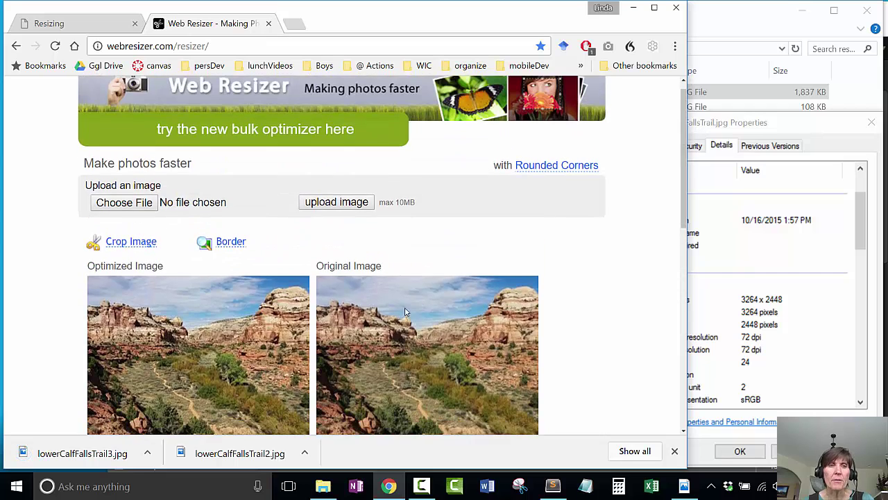
{"action": "scroll", "coordinate": [371, 311], "scroll_direction": "down", "scroll_amount": 3}
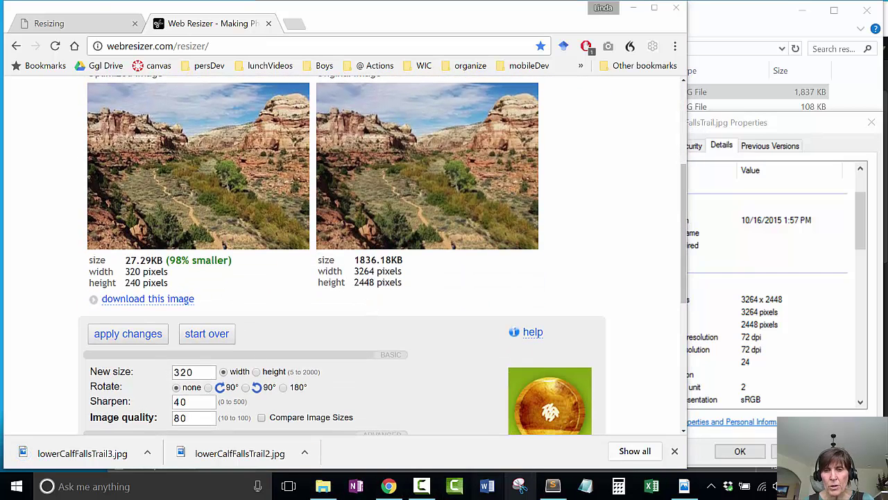
{"action": "left_click", "coordinate": [553, 487]}
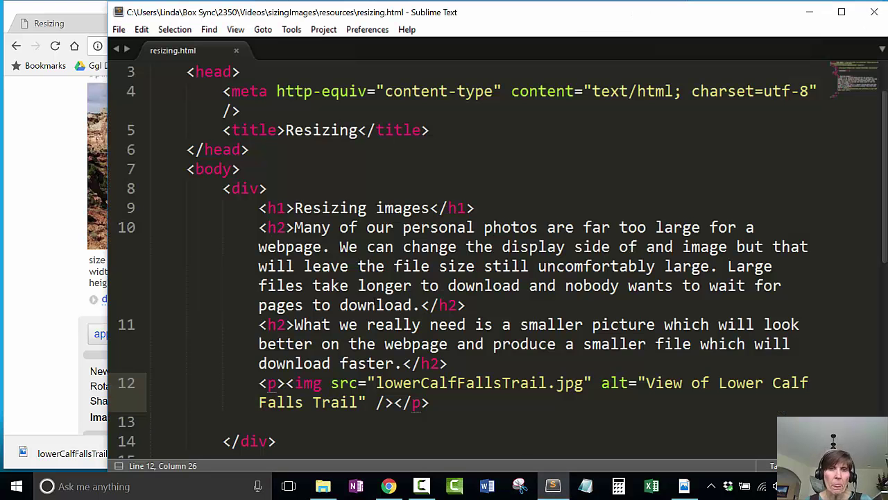
{"action": "scroll", "coordinate": [439, 389], "scroll_direction": "down", "scroll_amount": 1}
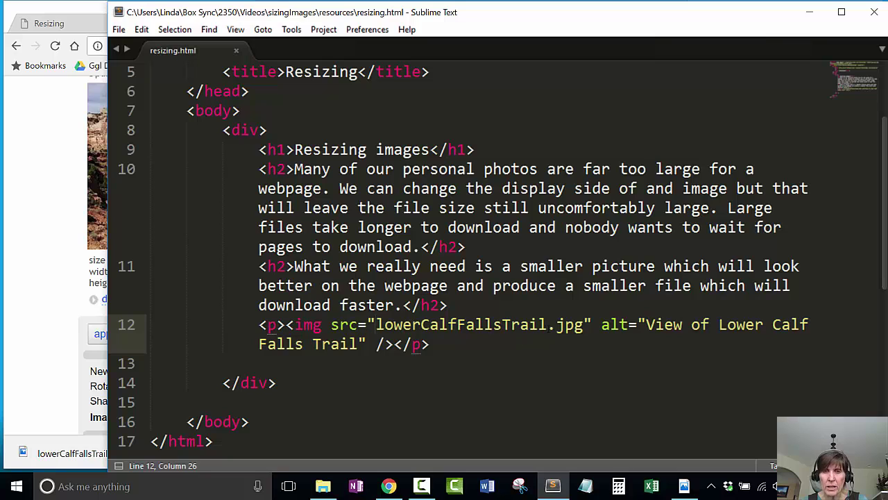
{"action": "type", "text": "1"}
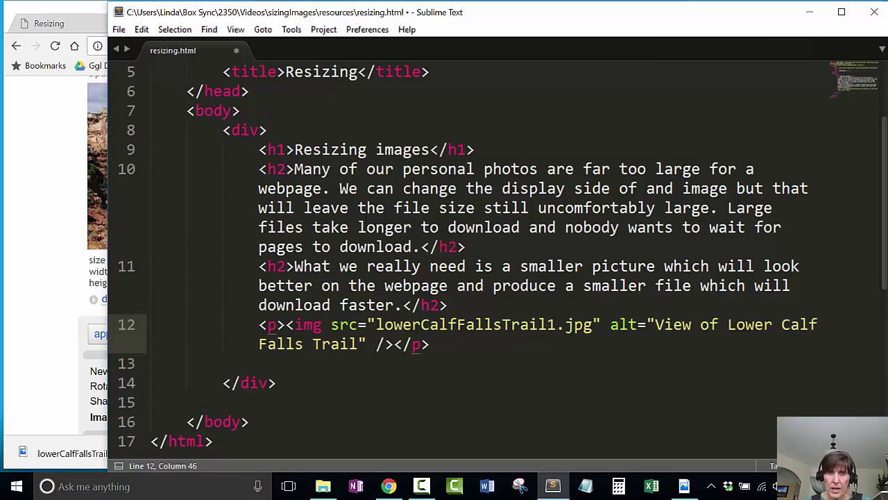
- Duplicate the image paragraph from line 12 onto the empty line 13
{"action": "left_click_drag", "start_coordinate": [439, 340], "coordinate": [258, 325]}
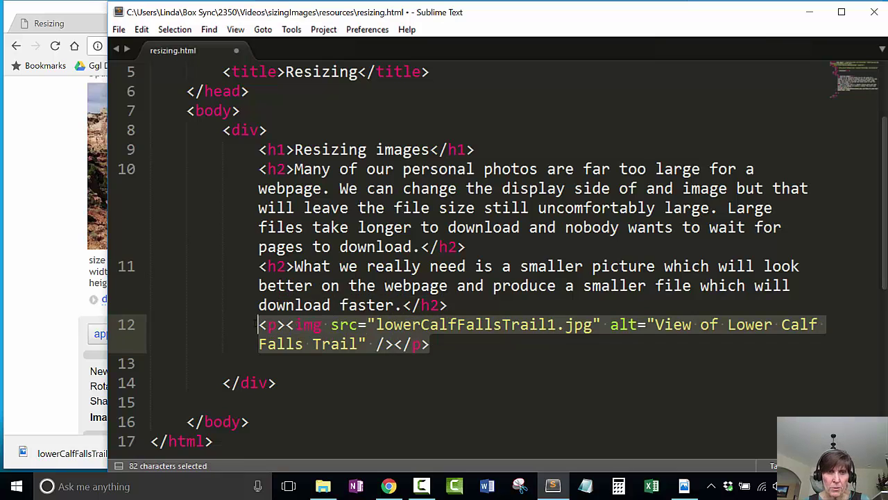
{"action": "key", "text": "ctrl+c"}
{"action": "key", "text": "Down"}
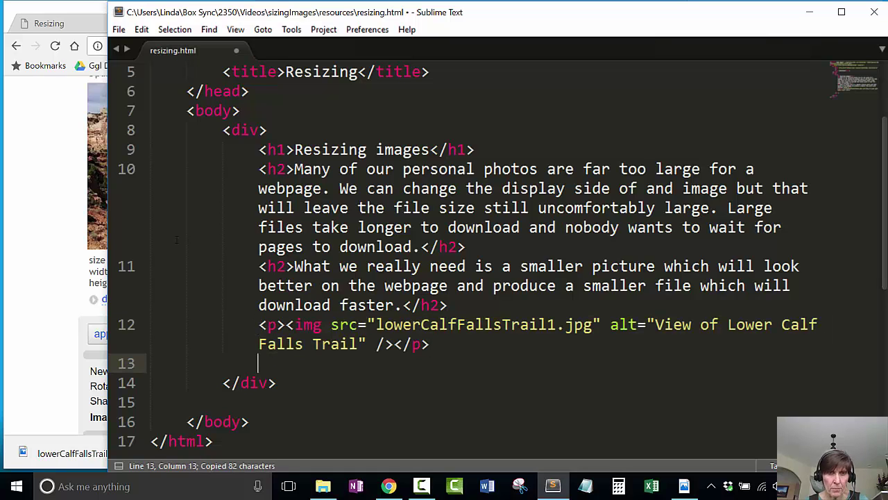
{"action": "key", "text": "ctrl+v"}
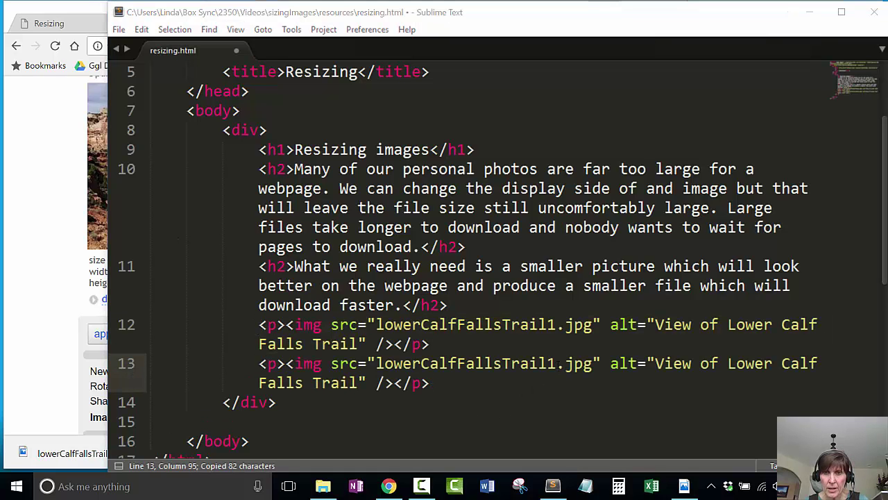
- Check the saved image file names in File Explorer, and set the line 13 image source to lowerCalfFallsTrail3.jpg
{"action": "left_click", "coordinate": [555, 363]}
{"action": "key", "text": "shift+Left"}
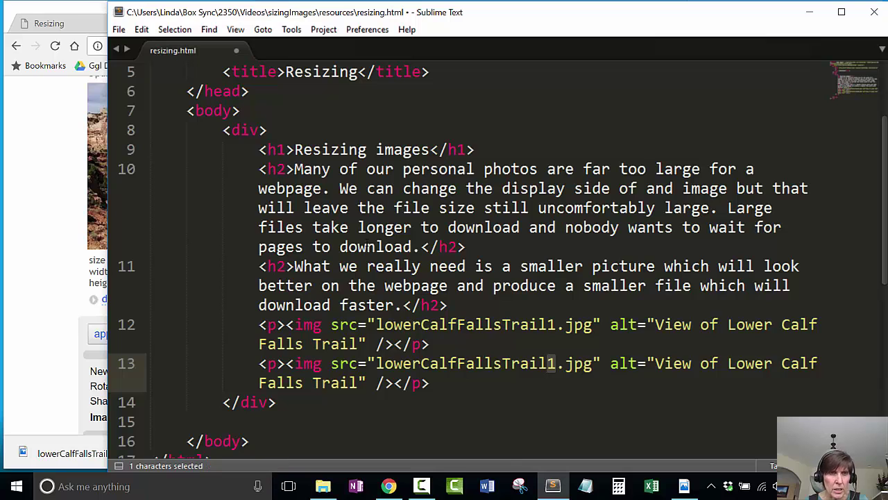
{"action": "left_click", "coordinate": [323, 485]}
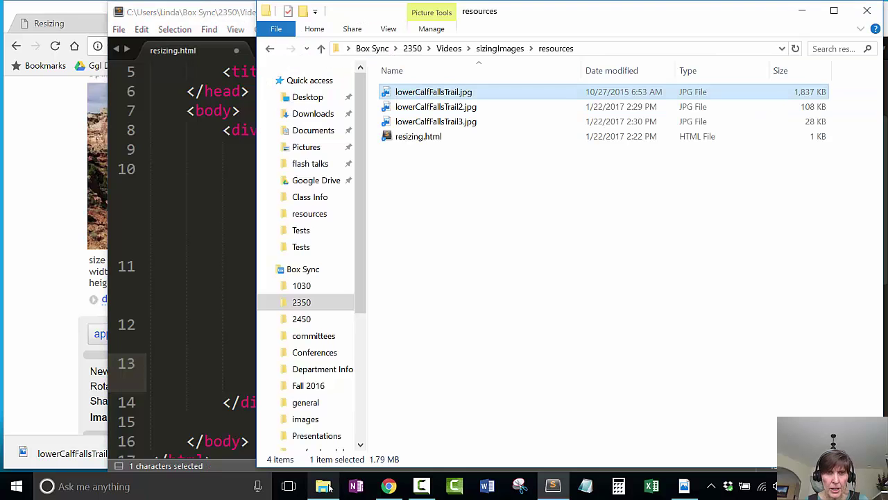
{"action": "left_click", "coordinate": [186, 265]}
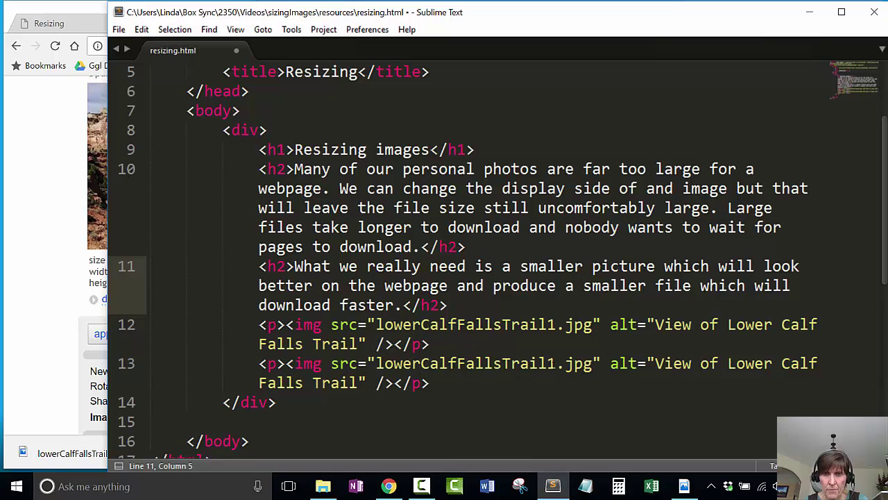
{"action": "left_click_drag", "start_coordinate": [555, 362], "coordinate": [547, 362]}
{"action": "type", "text": "3"}
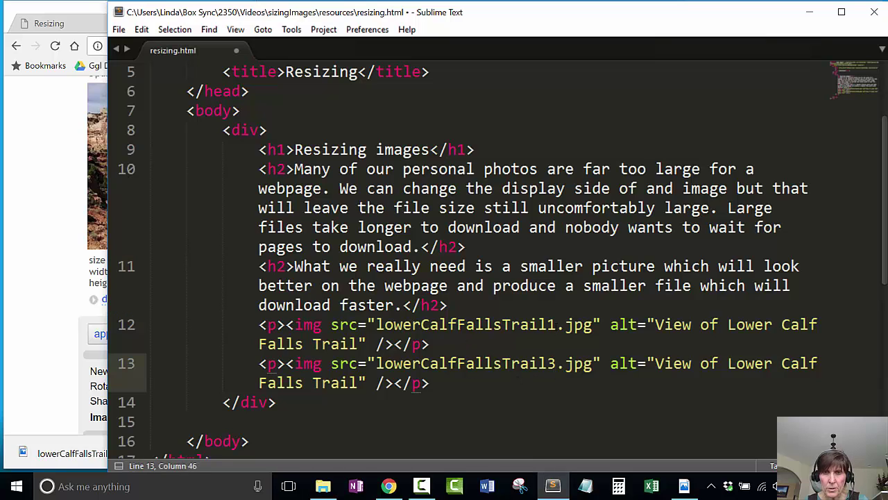
- Set the line 12 image source to lowerCalfFallsTrail2.jpg and save resizing.html
{"action": "left_click_drag", "start_coordinate": [556, 324], "coordinate": [548, 324]}
{"action": "type", "text": "2"}
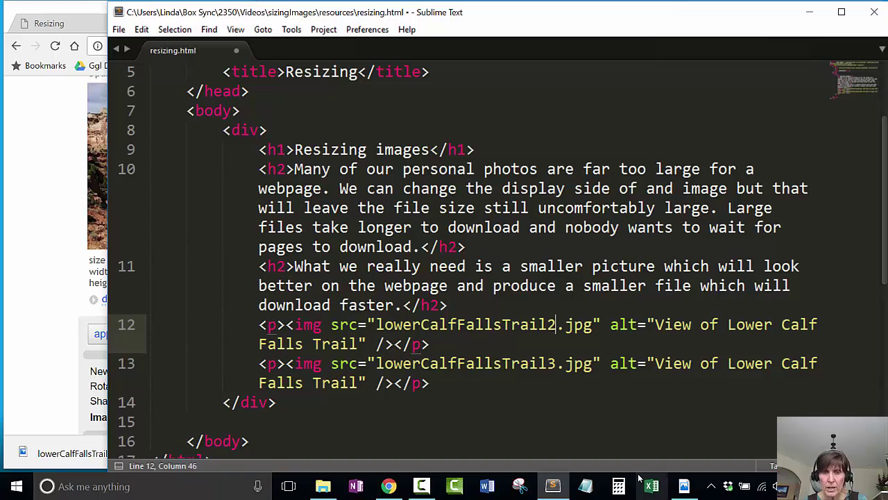
{"action": "key", "text": "ctrl+s"}
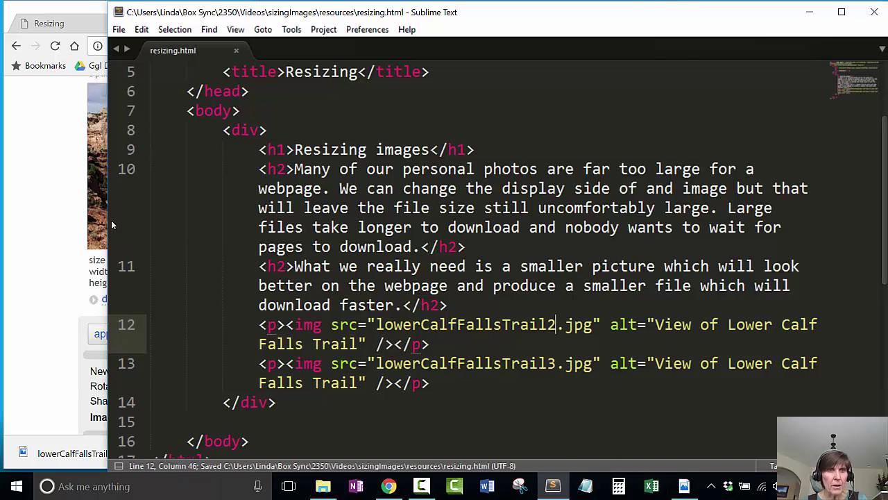
- Switch to the Resizing page in Chrome, reload it, and compare how the two resized images display
{"action": "left_click", "coordinate": [48, 234]}
{"action": "left_click", "coordinate": [44, 18]}
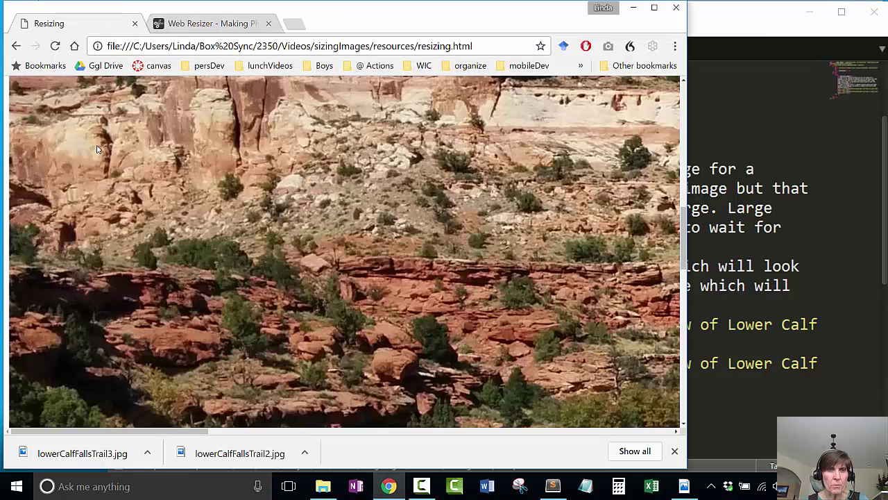
{"action": "left_click", "coordinate": [56, 46]}
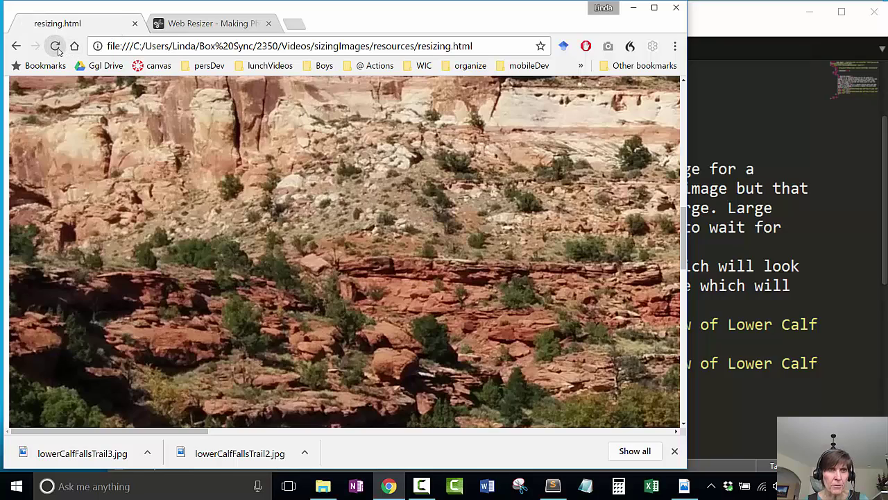
{"action": "scroll", "coordinate": [319, 387], "scroll_direction": "up", "scroll_amount": 5}
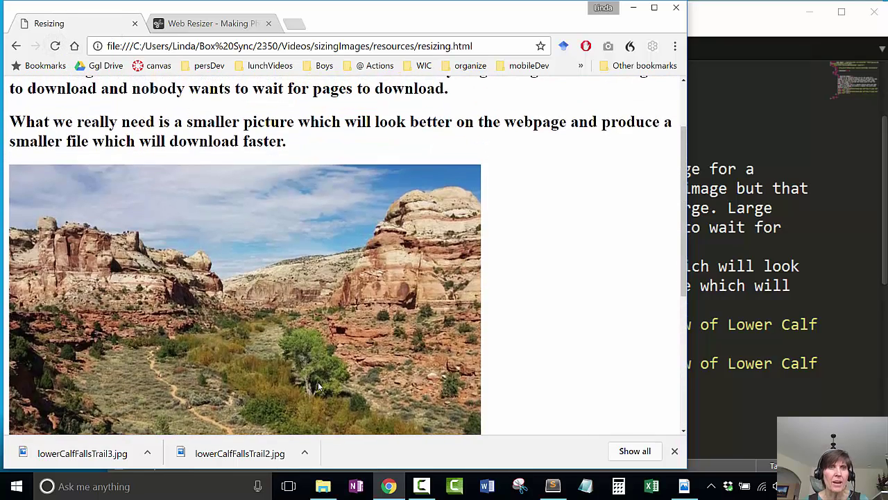
{"action": "scroll", "coordinate": [319, 386], "scroll_direction": "down", "scroll_amount": 4}
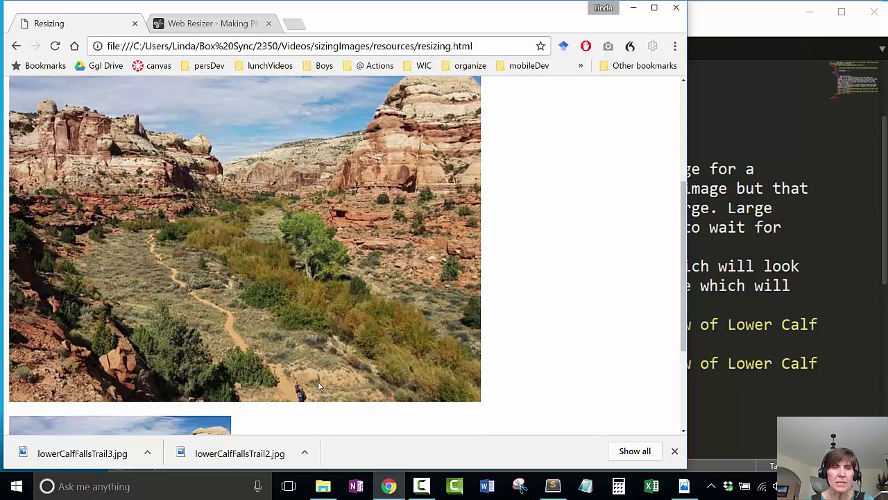
{"action": "scroll", "coordinate": [319, 386], "scroll_direction": "down", "scroll_amount": 1}
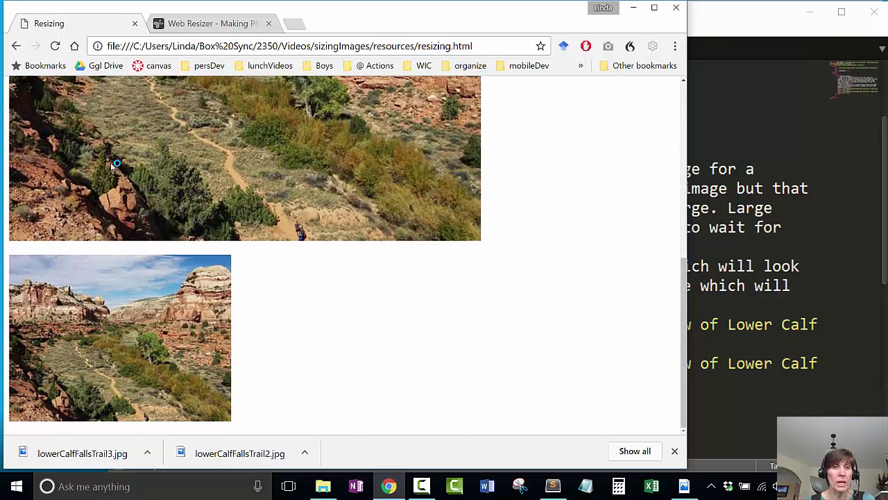
{"action": "scroll", "coordinate": [148, 284], "scroll_direction": "up", "scroll_amount": 8}
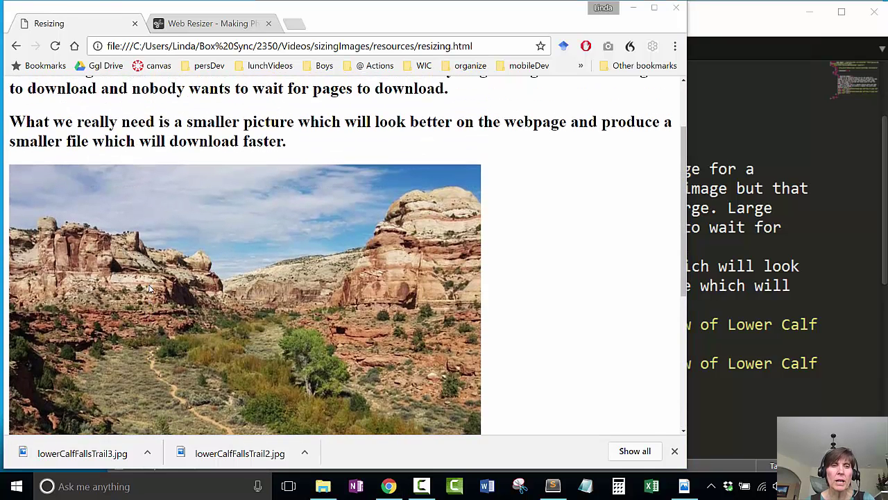
{"action": "scroll", "coordinate": [149, 288], "scroll_direction": "down", "scroll_amount": 3}
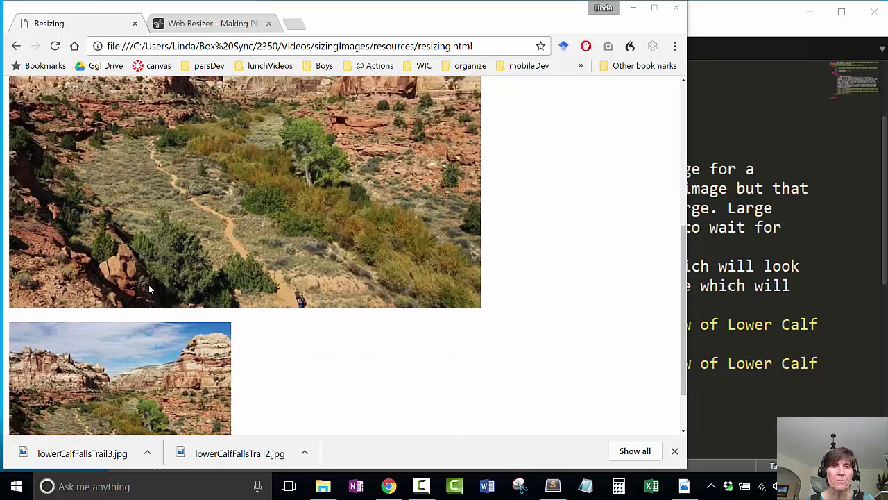
{"action": "scroll", "coordinate": [149, 288], "scroll_direction": "down", "scroll_amount": 1}
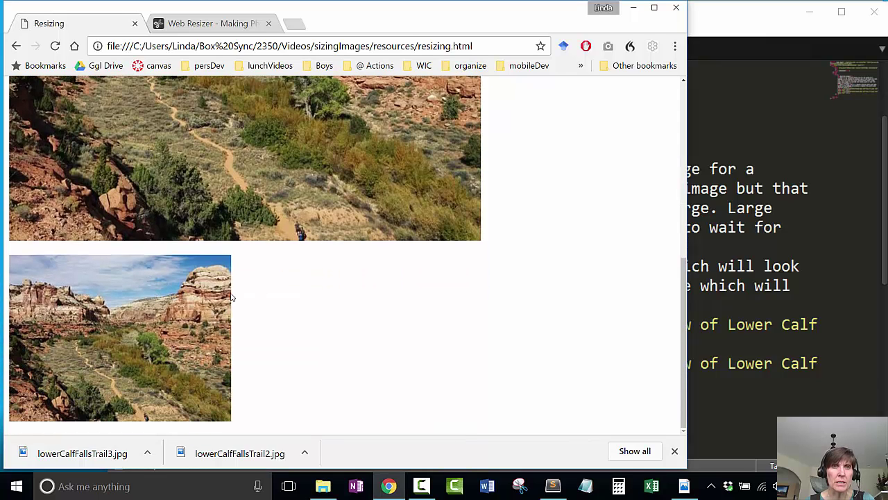
- Return to Web Resizer, start over from the original photo, and resize it to a width of 680 pixels
{"action": "left_click", "coordinate": [215, 28]}
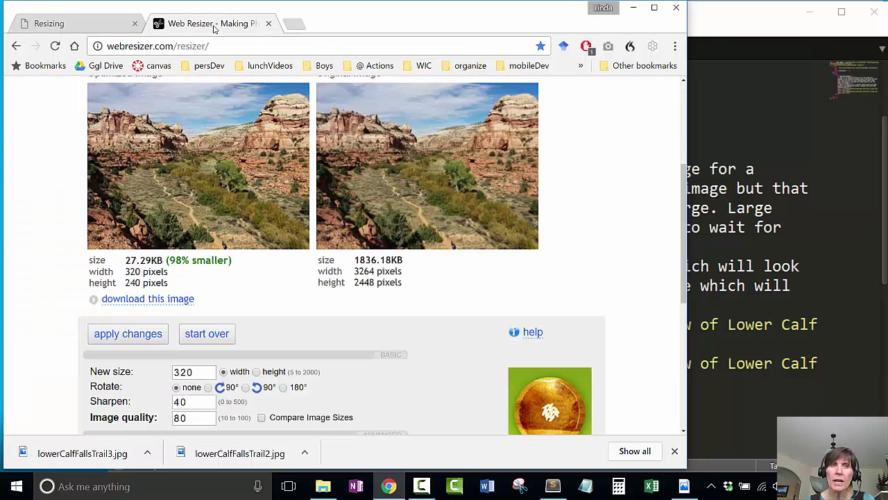
{"action": "left_click", "coordinate": [207, 335]}
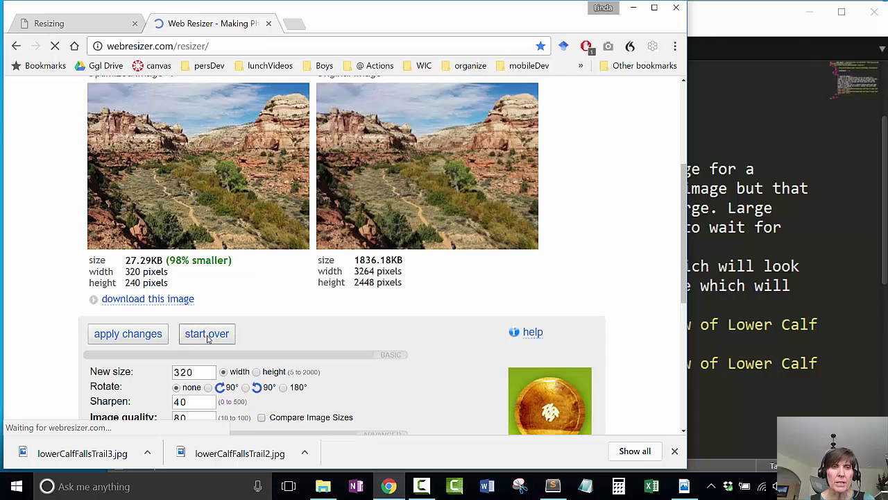
{"action": "scroll", "coordinate": [265, 351], "scroll_direction": "down", "scroll_amount": 3}
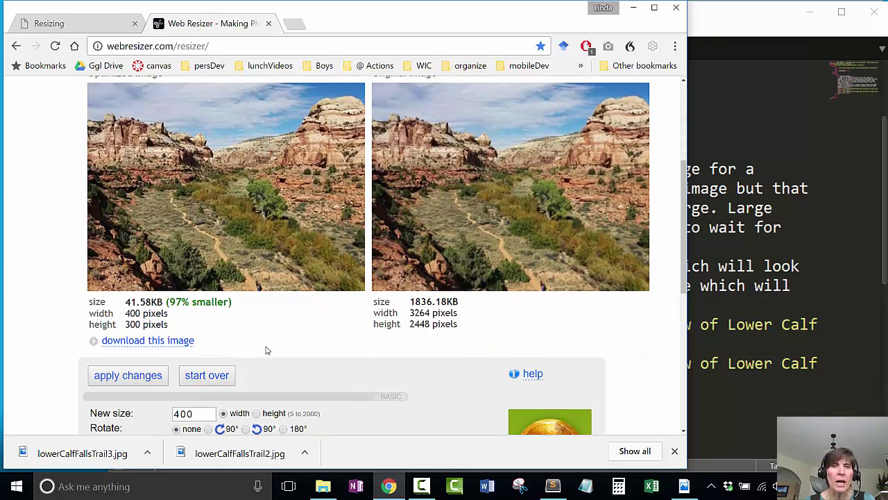
{"action": "scroll", "coordinate": [265, 350], "scroll_direction": "up", "scroll_amount": 1}
{"action": "scroll", "coordinate": [265, 347], "scroll_direction": "down", "scroll_amount": 2}
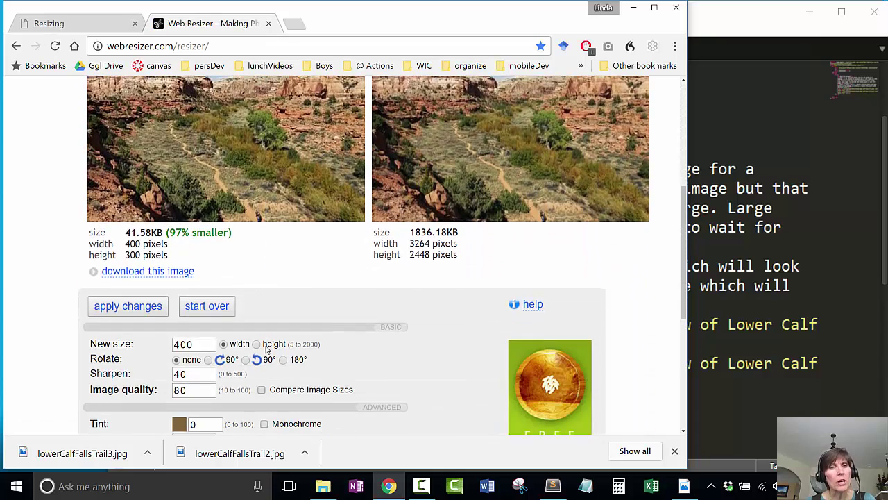
{"action": "left_click_drag", "start_coordinate": [207, 342], "coordinate": [149, 338]}
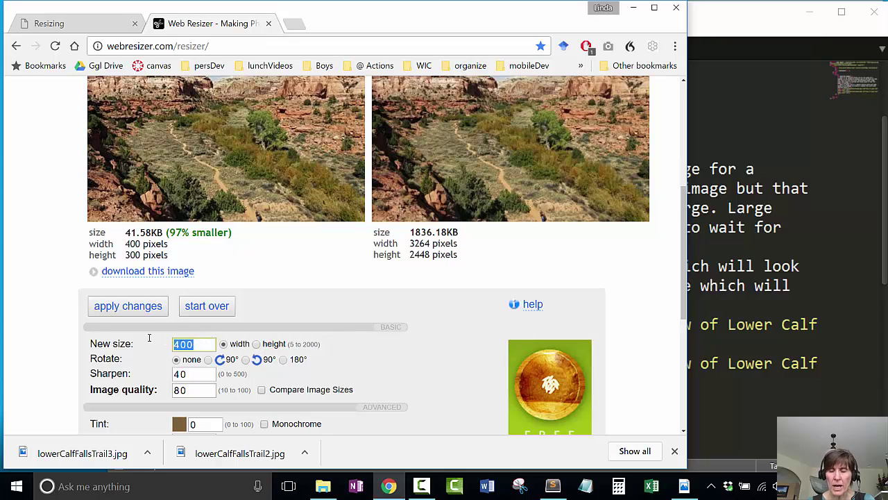
{"action": "type", "text": "680"}
{"action": "key", "text": "Return"}
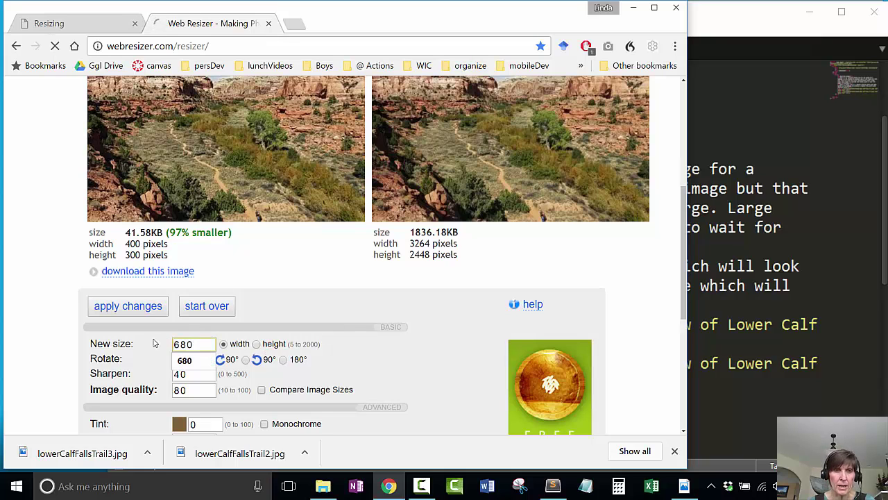
{"action": "scroll", "coordinate": [299, 347], "scroll_direction": "down", "scroll_amount": 1}
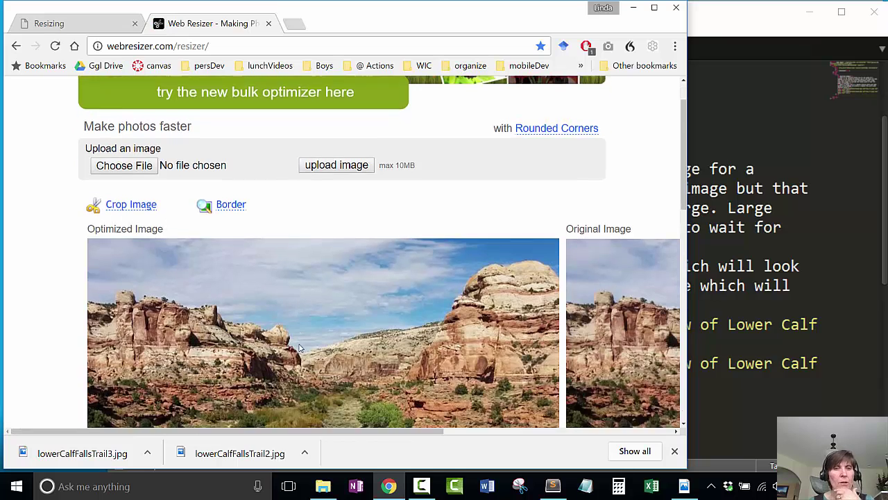
{"action": "scroll", "coordinate": [300, 347], "scroll_direction": "down", "scroll_amount": 3}
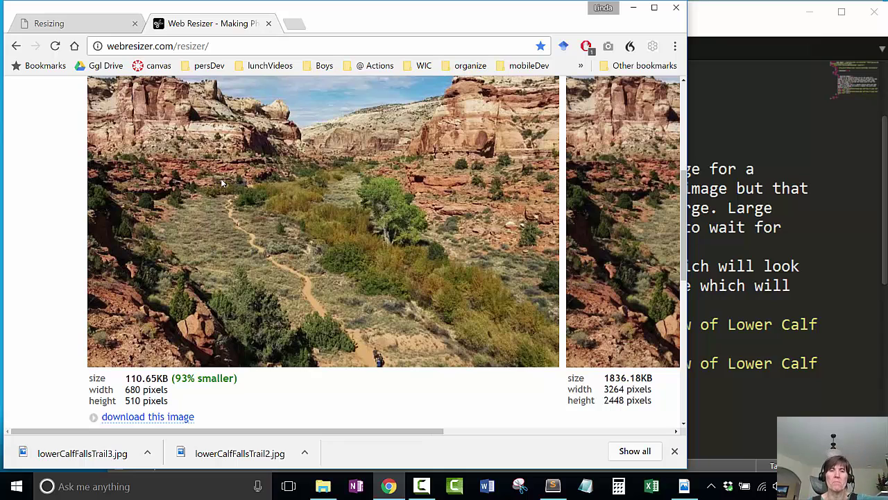
{"action": "scroll", "coordinate": [276, 293], "scroll_direction": "down", "scroll_amount": 2}
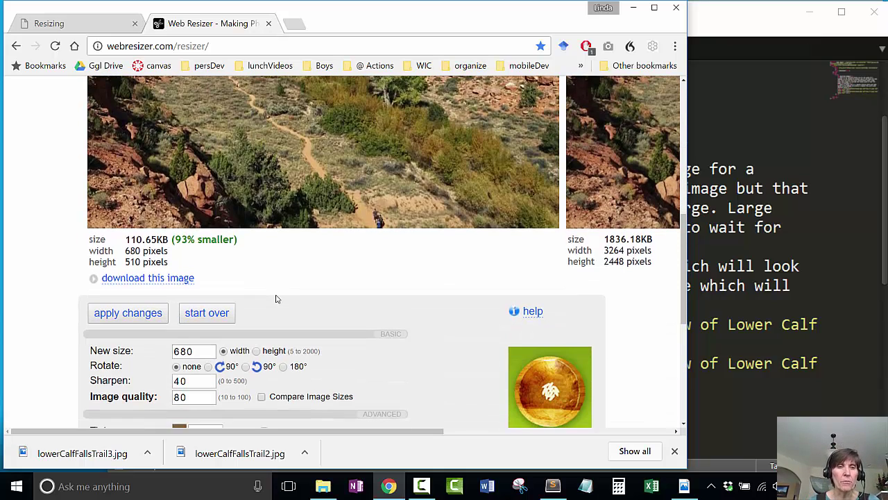
- Start cropping the optimized image and set the crop width to 320 pixels
{"action": "scroll", "coordinate": [243, 312], "scroll_direction": "up", "scroll_amount": 3}
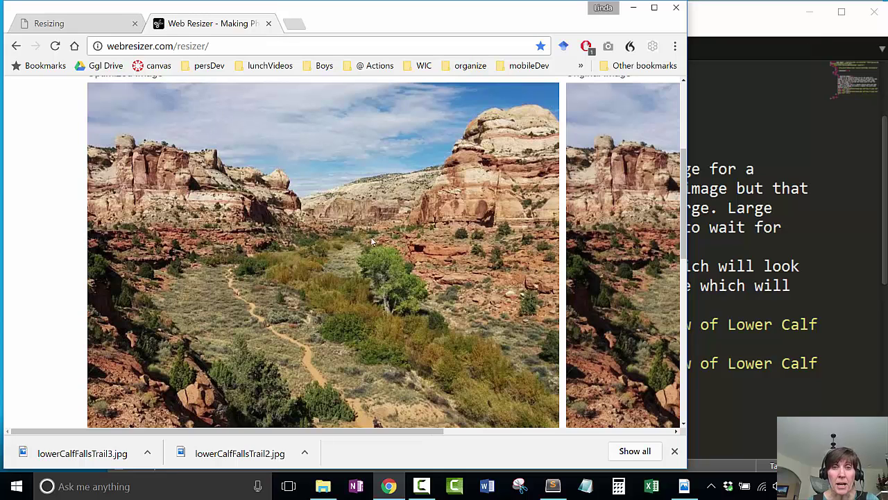
{"action": "scroll", "coordinate": [435, 251], "scroll_direction": "up", "scroll_amount": 3}
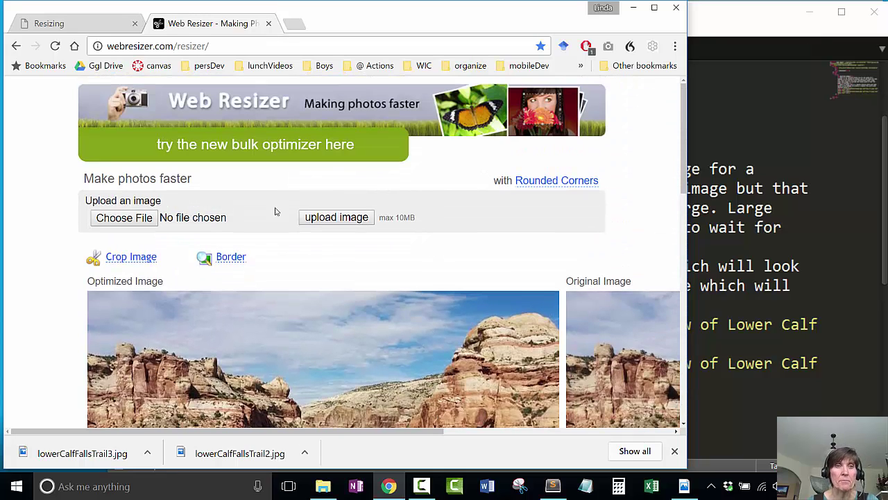
{"action": "left_click", "coordinate": [131, 256]}
{"action": "scroll", "coordinate": [434, 301], "scroll_direction": "down", "scroll_amount": 2}
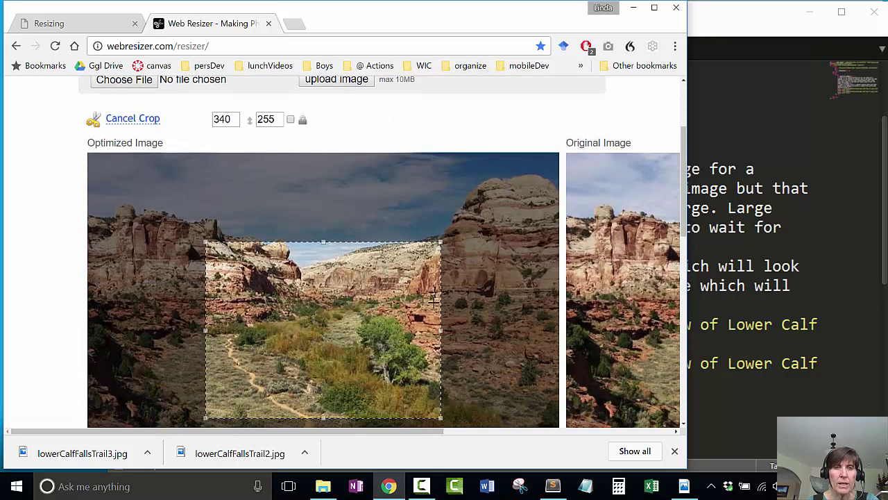
{"action": "scroll", "coordinate": [433, 301], "scroll_direction": "up", "scroll_amount": 1}
{"action": "scroll", "coordinate": [434, 302], "scroll_direction": "down", "scroll_amount": 4}
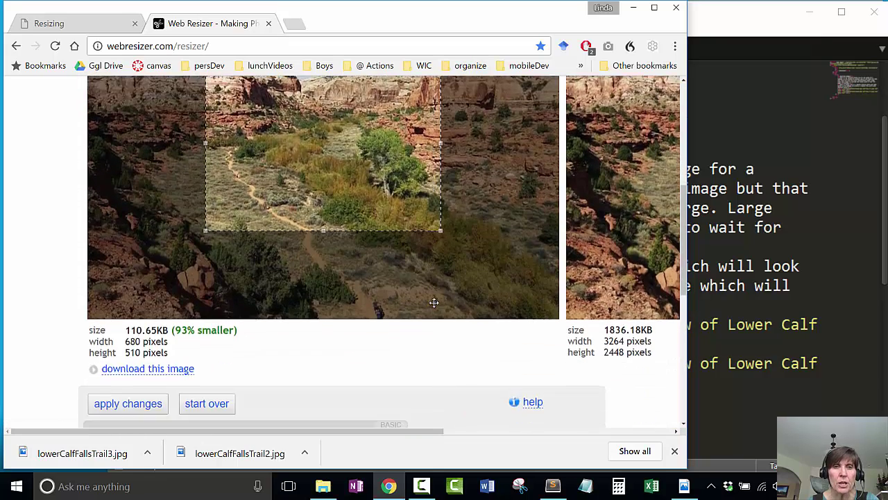
{"action": "scroll", "coordinate": [433, 301], "scroll_direction": "up", "scroll_amount": 4}
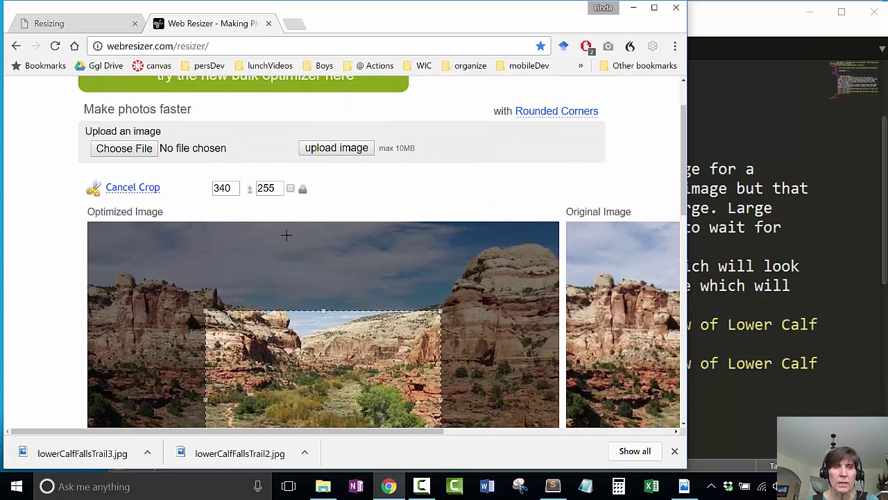
{"action": "left_click_drag", "start_coordinate": [232, 188], "coordinate": [209, 189]}
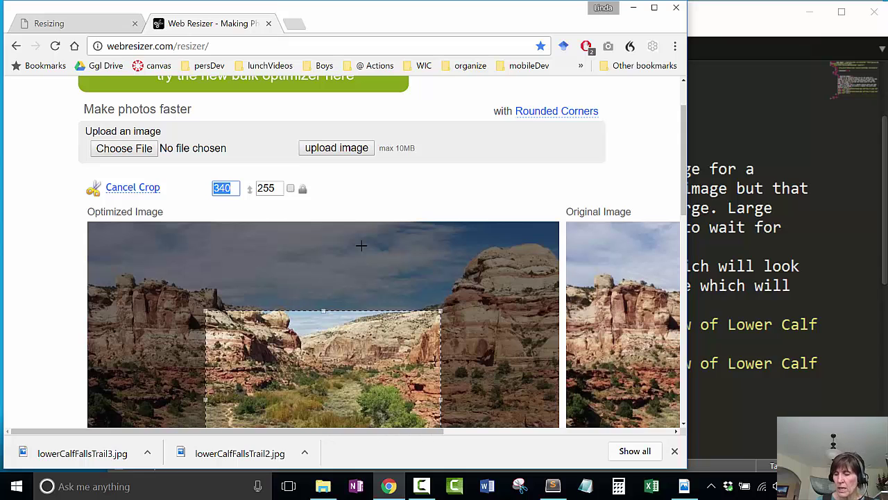
{"action": "type", "text": "320"}
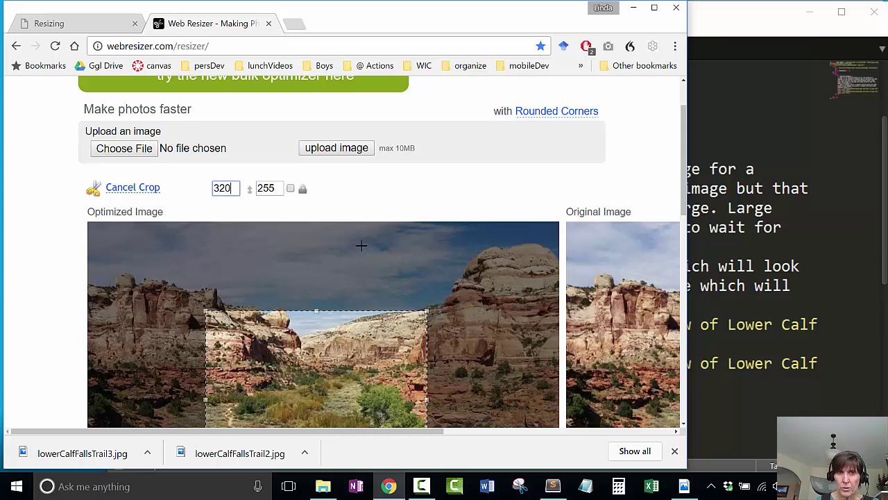
- Move the crop area down over the trail and green tree in the lower part of the photo
{"action": "scroll", "coordinate": [392, 290], "scroll_direction": "down", "scroll_amount": 1}
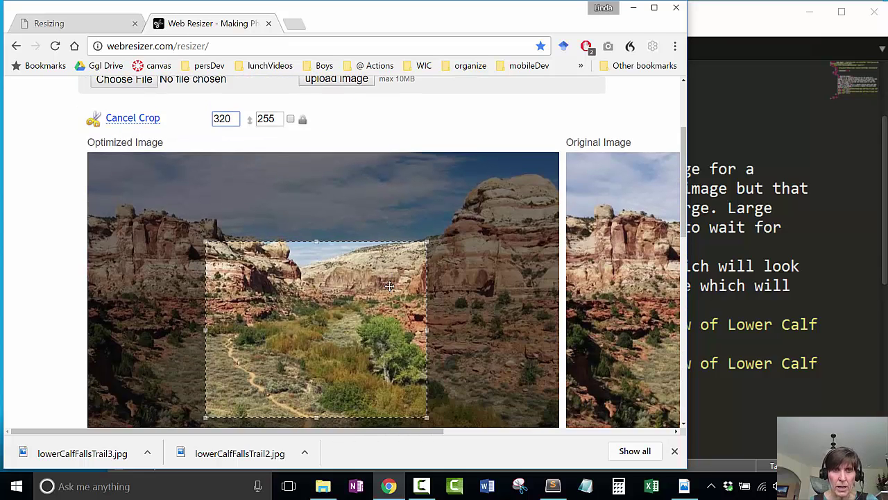
{"action": "scroll", "coordinate": [390, 286], "scroll_direction": "down", "scroll_amount": 1}
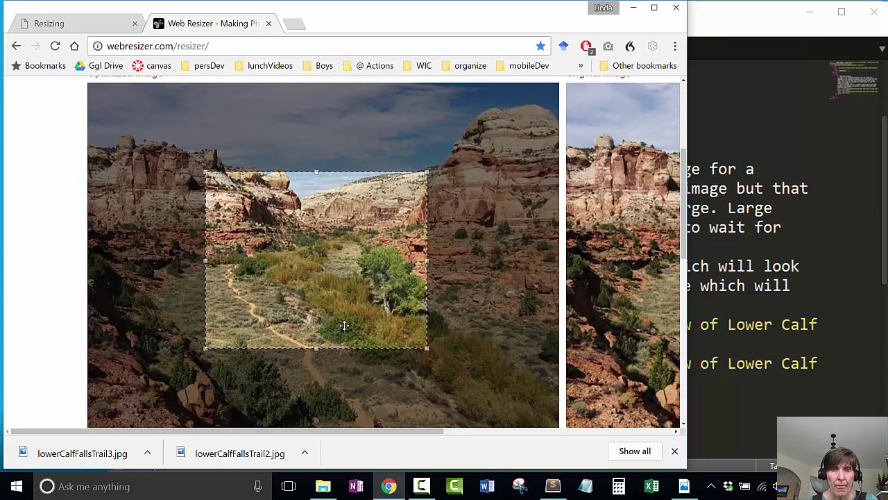
{"action": "left_click_drag", "start_coordinate": [367, 244], "coordinate": [379, 315]}
{"action": "scroll", "coordinate": [343, 264], "scroll_direction": "down", "scroll_amount": 1}
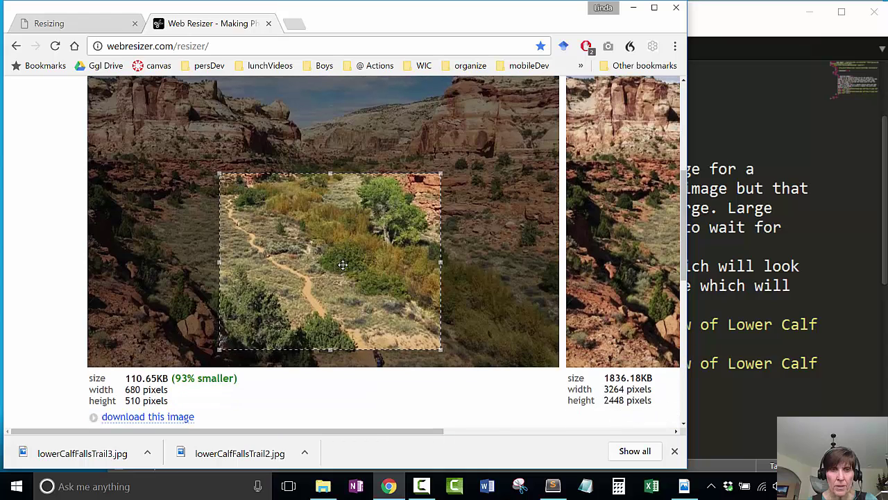
{"action": "scroll", "coordinate": [342, 264], "scroll_direction": "up", "scroll_amount": 1}
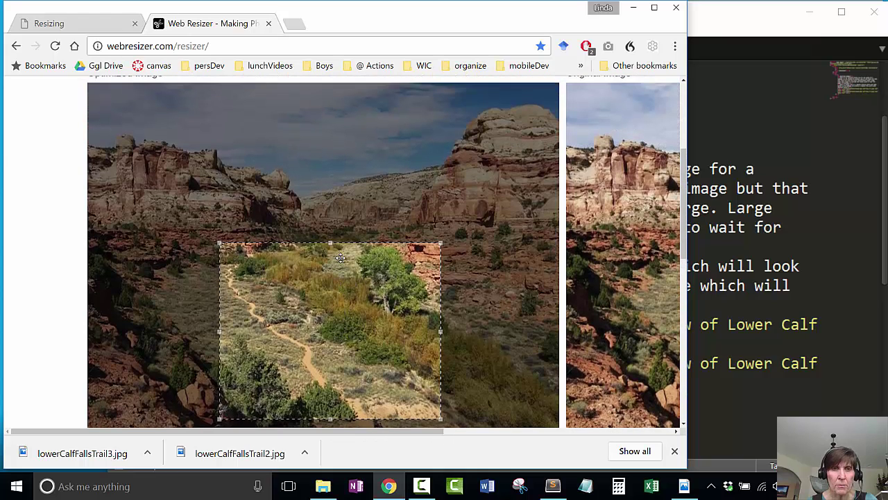
- Set the crop height to 480 pixels and shift the crop area down-left to include the hikers at the photo's bottom edge
{"action": "scroll", "coordinate": [343, 175], "scroll_direction": "up", "scroll_amount": 1}
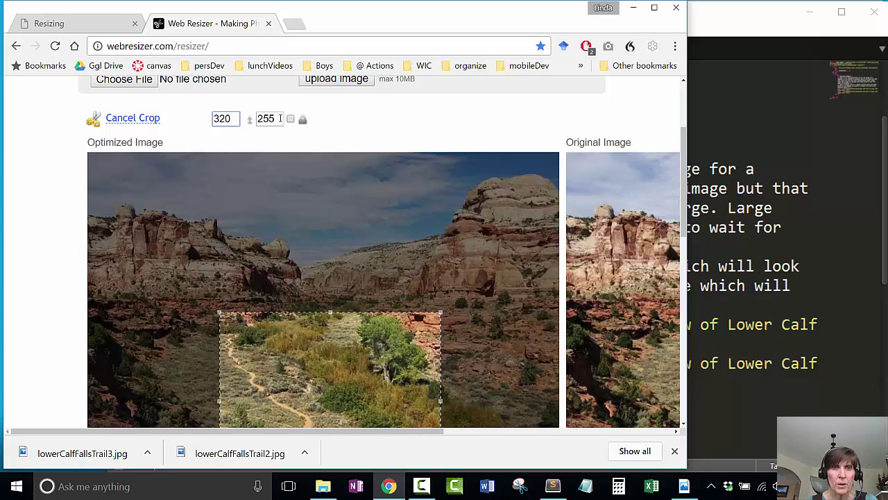
{"action": "left_click_drag", "start_coordinate": [280, 119], "coordinate": [264, 118]}
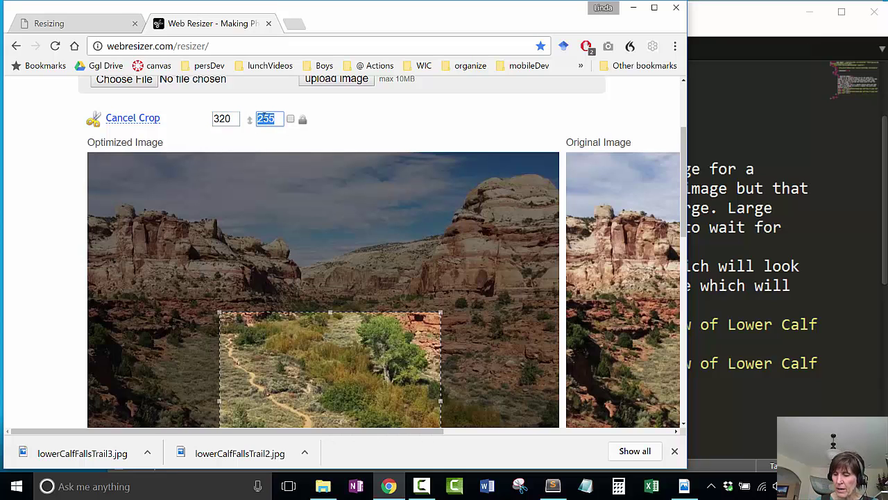
{"action": "type", "text": "480"}
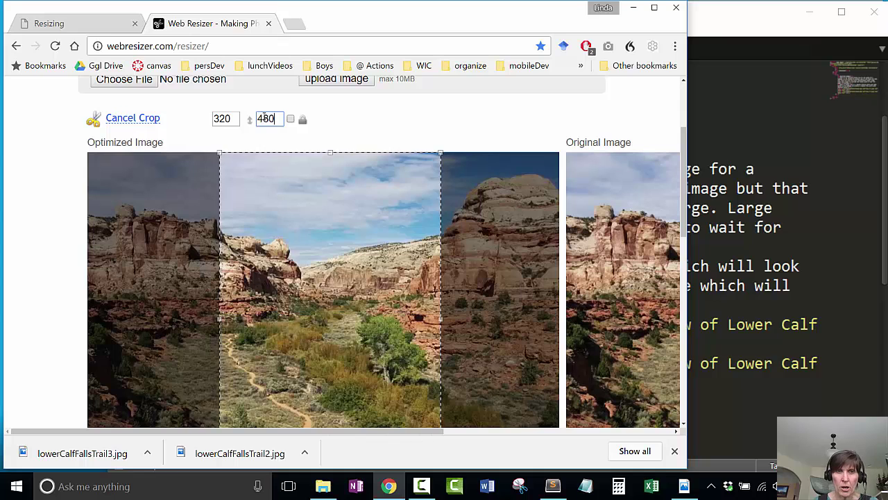
{"action": "scroll", "coordinate": [330, 251], "scroll_direction": "down", "scroll_amount": 2}
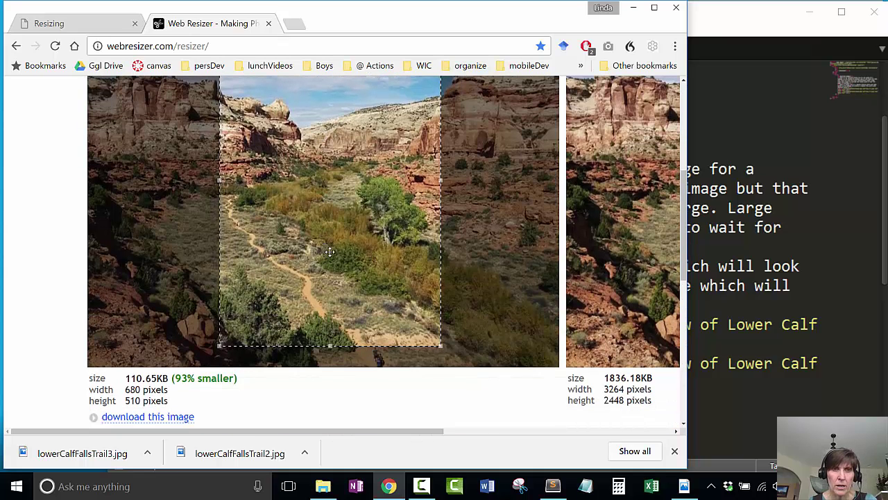
{"action": "left_click_drag", "start_coordinate": [346, 216], "coordinate": [309, 238]}
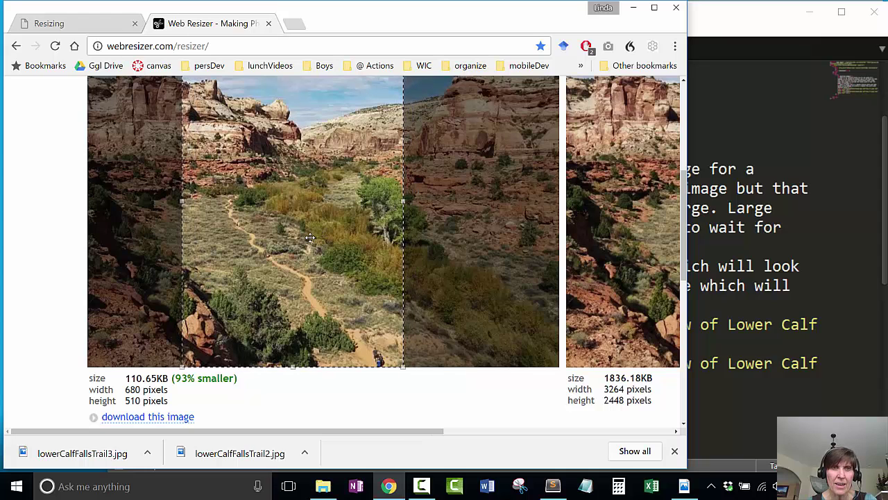
- Check the framing of the 320 by 480 pixel crop area and apply the crop to the optimized image
{"action": "scroll", "coordinate": [396, 236], "scroll_direction": "up", "scroll_amount": 2}
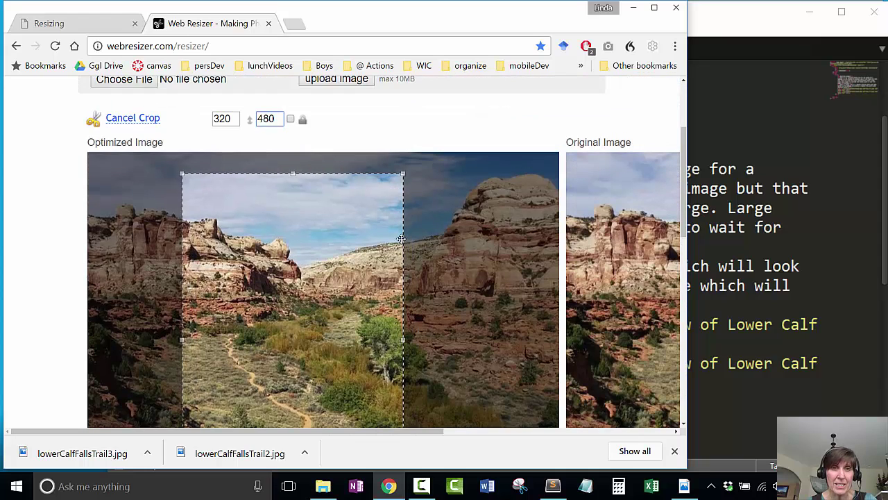
{"action": "scroll", "coordinate": [401, 238], "scroll_direction": "down", "scroll_amount": 1}
{"action": "scroll", "coordinate": [426, 248], "scroll_direction": "down", "scroll_amount": 1}
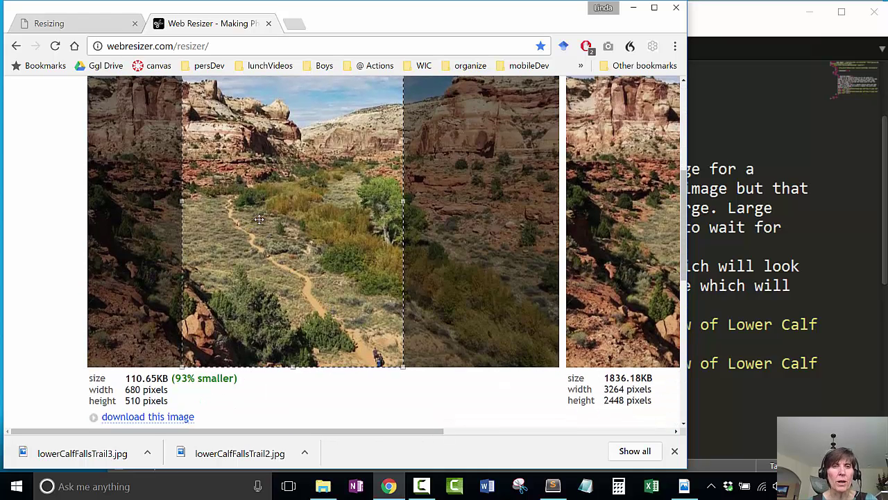
{"action": "scroll", "coordinate": [261, 220], "scroll_direction": "down", "scroll_amount": 1}
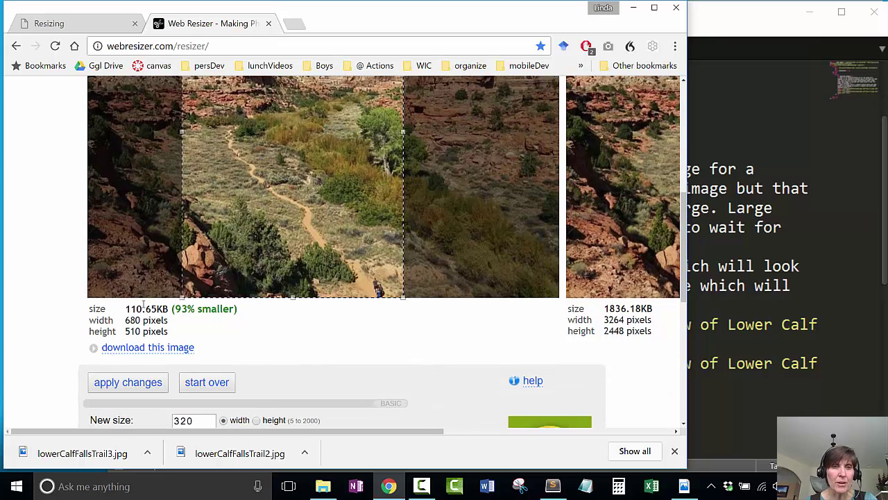
{"action": "left_click", "coordinate": [144, 387]}
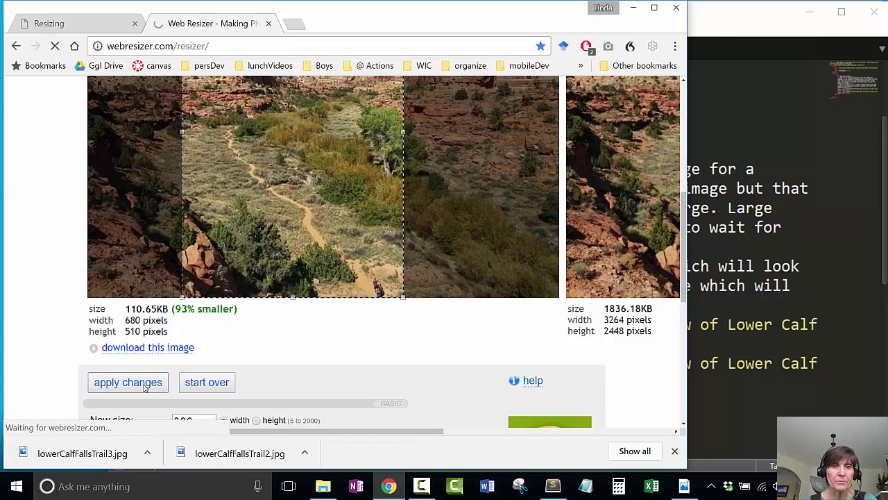
- Download the cropped image and save it in the resources folder as lowerCalfFallsTrail4.jpg
{"action": "scroll", "coordinate": [294, 351], "scroll_direction": "down", "scroll_amount": 5}
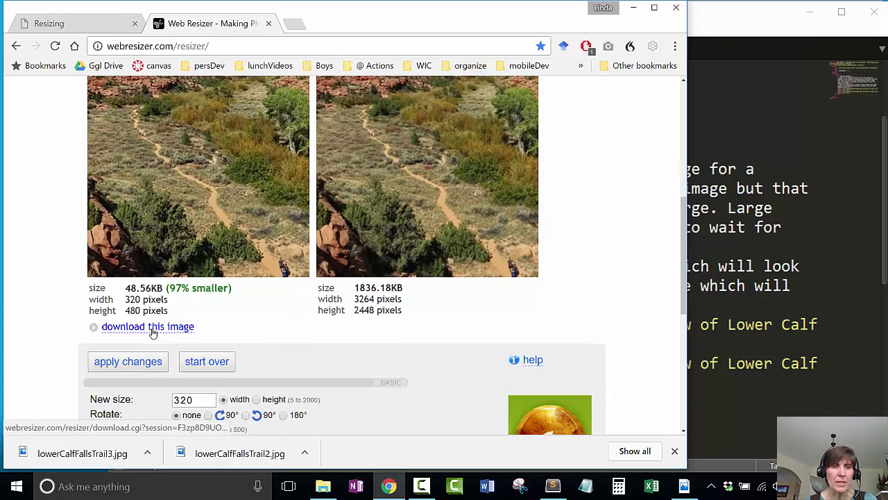
{"action": "left_click", "coordinate": [154, 331]}
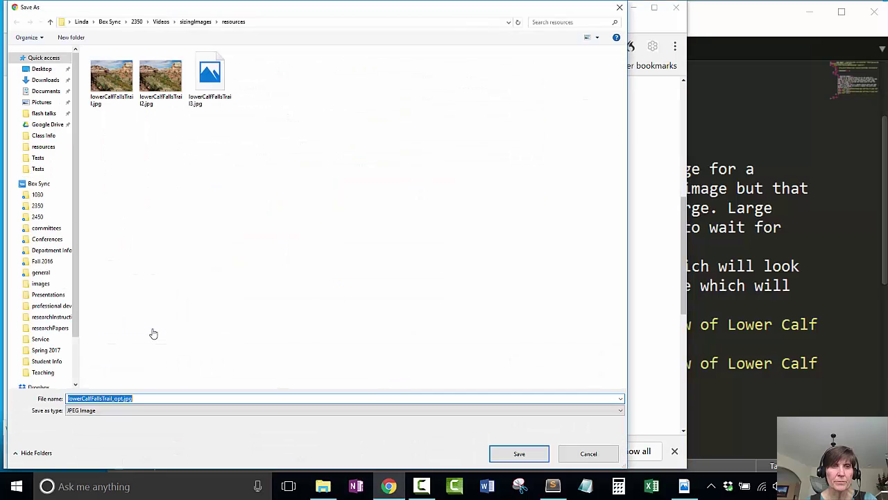
{"action": "left_click", "coordinate": [116, 398]}
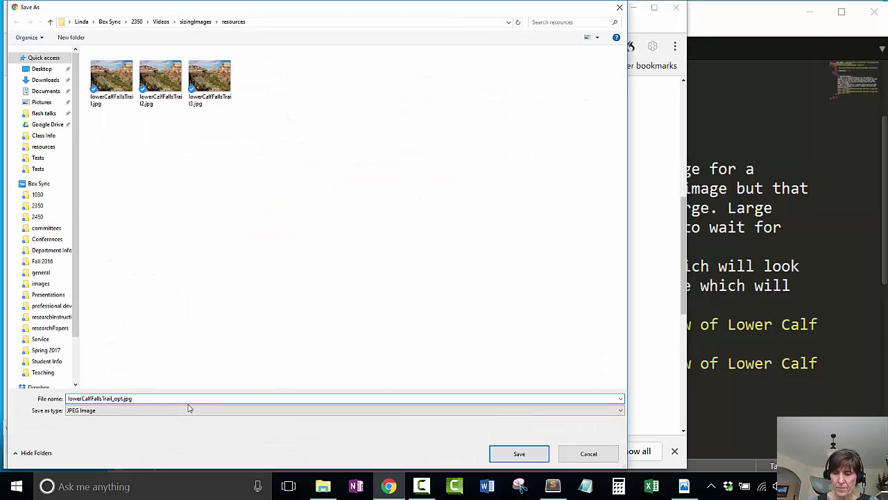
{"action": "key", "text": "BackSpace"}
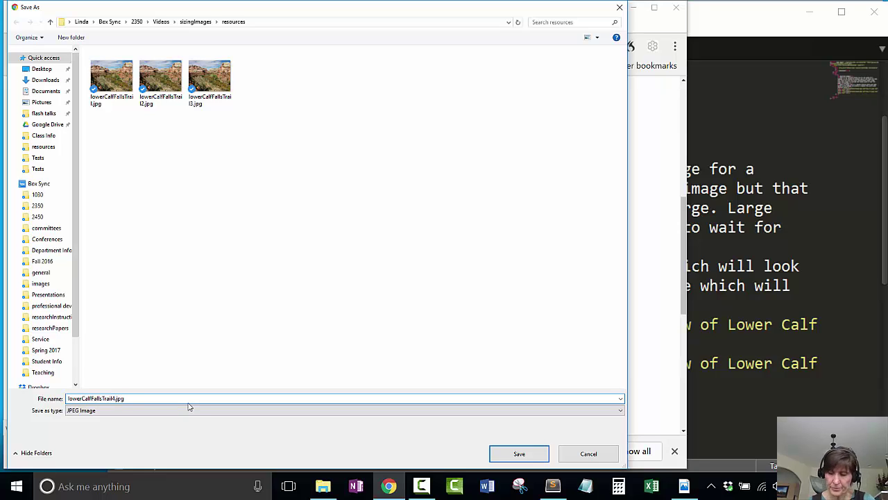
{"action": "left_click", "coordinate": [508, 456]}
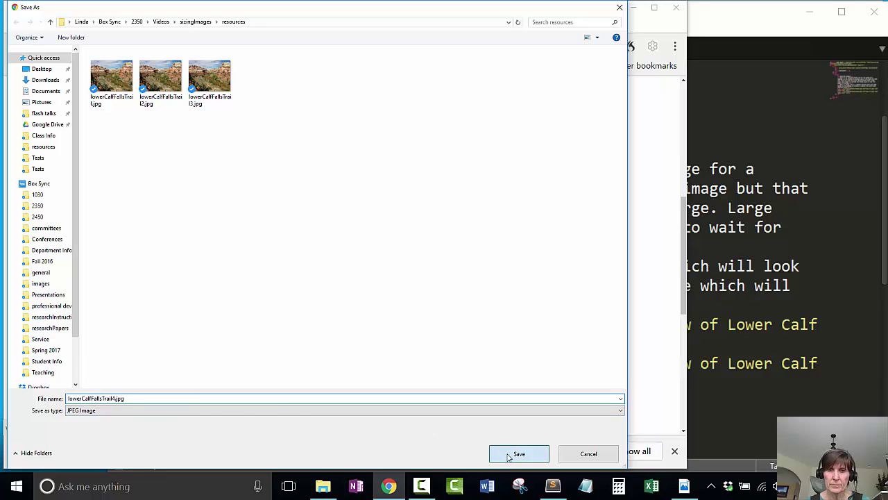
- Switch to Sublime Text and duplicate the lowerCalfFallsTrail3.jpg image paragraph on a new line directly below it in resizing.html
{"action": "left_click", "coordinate": [553, 486]}
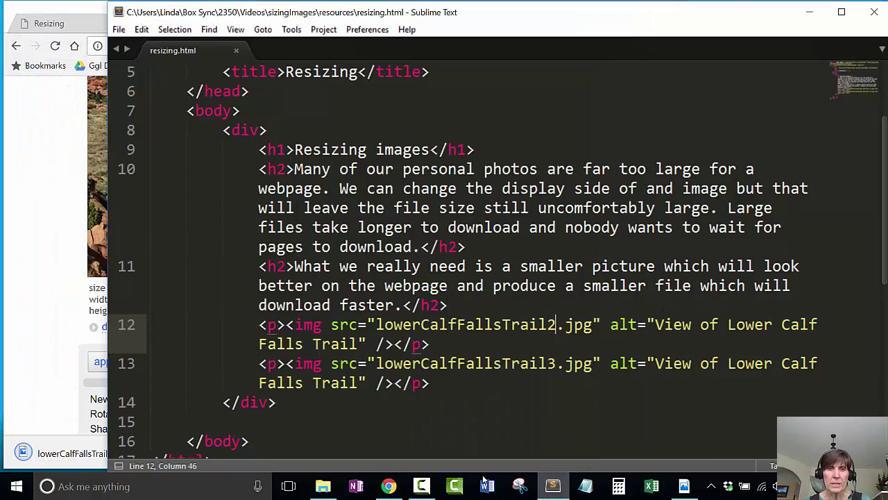
{"action": "left_click_drag", "start_coordinate": [431, 382], "coordinate": [259, 363]}
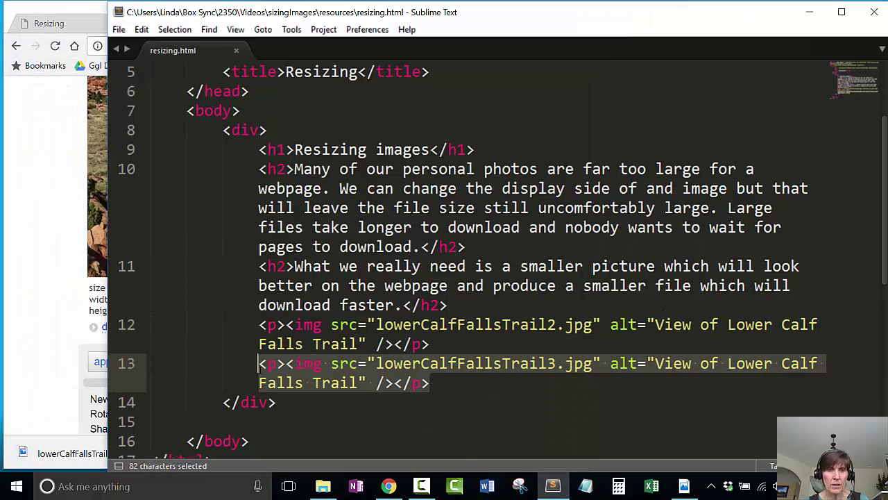
{"action": "key", "text": "ctrl+c"}
{"action": "key", "text": "Right"}
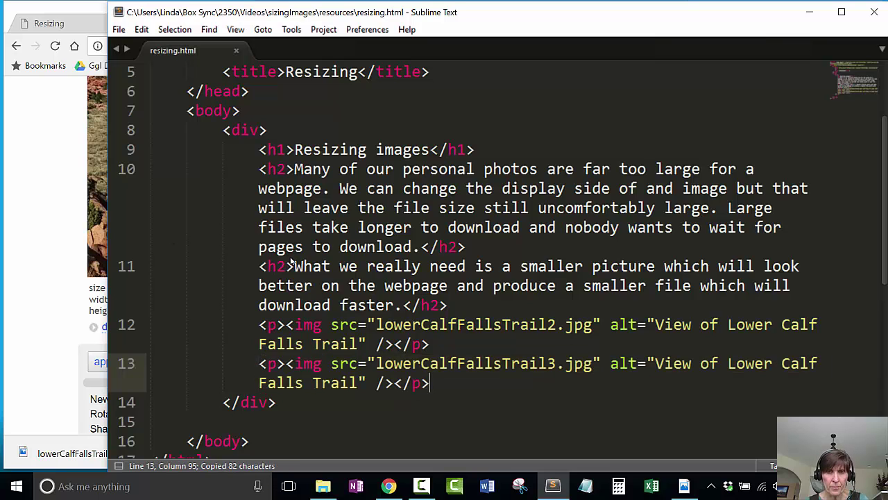
{"action": "key", "text": "Return"}
{"action": "key", "text": "ctrl+v"}
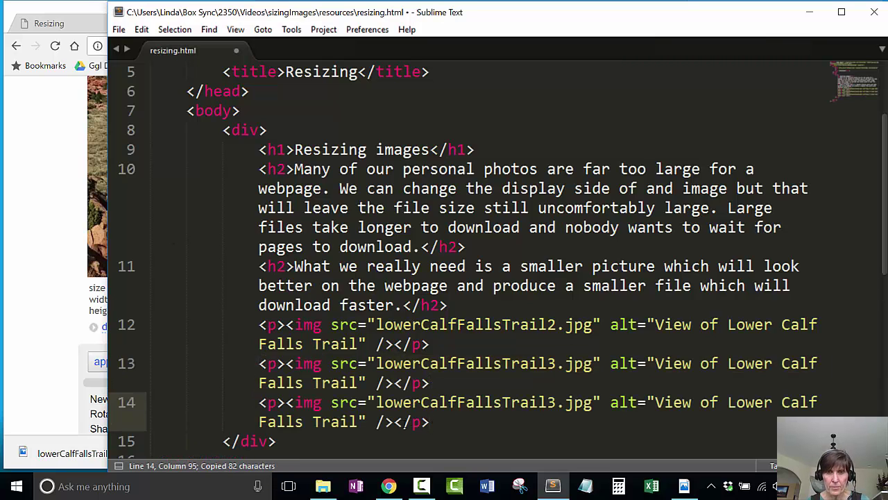
- Change the duplicated paragraph's image source to lowerCalfFallsTrail4.jpg and save resizing.html
{"action": "left_click_drag", "start_coordinate": [546, 403], "coordinate": [556, 403]}
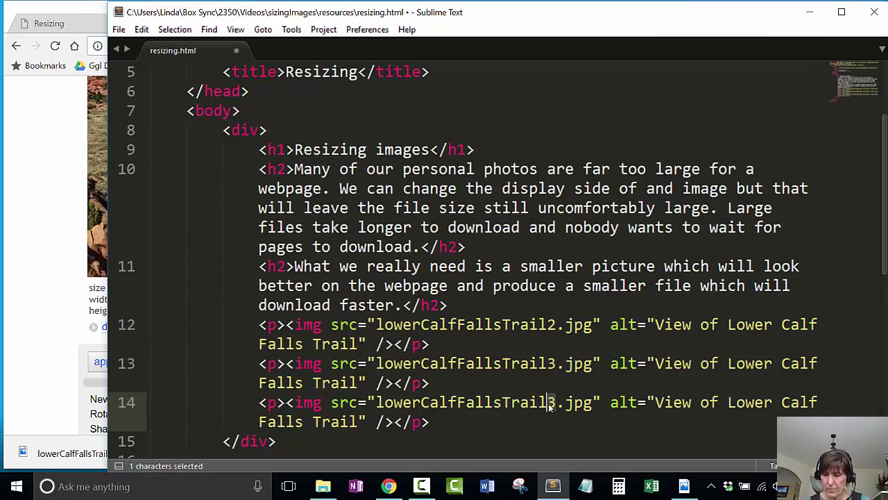
{"action": "type", "text": "4"}
{"action": "key", "text": "ctrl+s"}
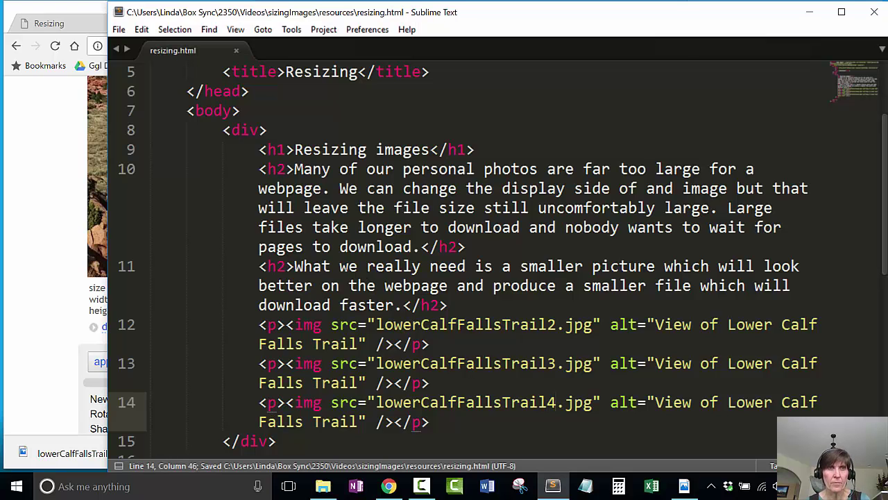
- Switch to Chrome, reload the Resizing page and examine the newly added cropped photo alongside the other resized images
{"action": "left_click", "coordinate": [41, 219]}
{"action": "left_click", "coordinate": [48, 23]}
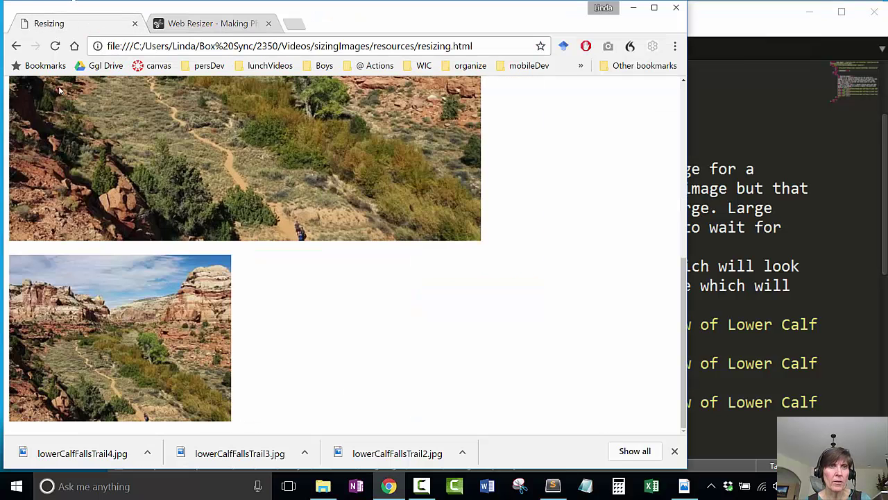
{"action": "left_click", "coordinate": [54, 46]}
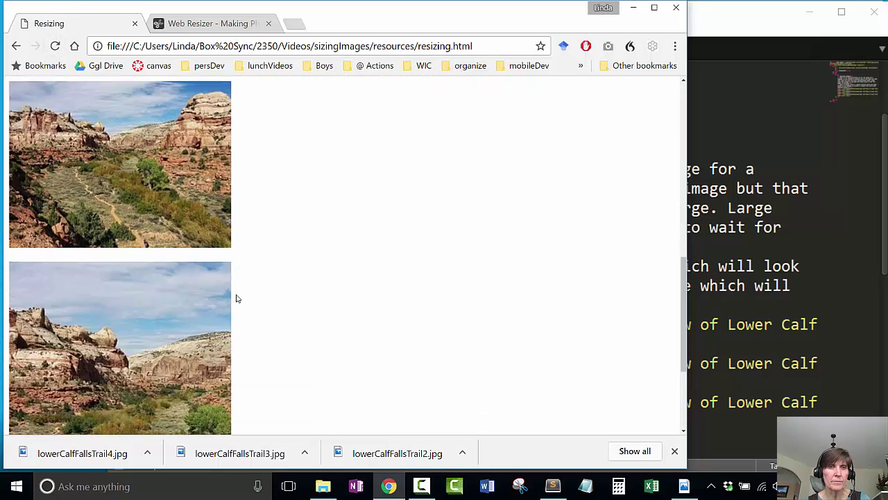
{"action": "scroll", "coordinate": [237, 297], "scroll_direction": "down", "scroll_amount": 1}
{"action": "scroll", "coordinate": [237, 297], "scroll_direction": "down", "scroll_amount": 2}
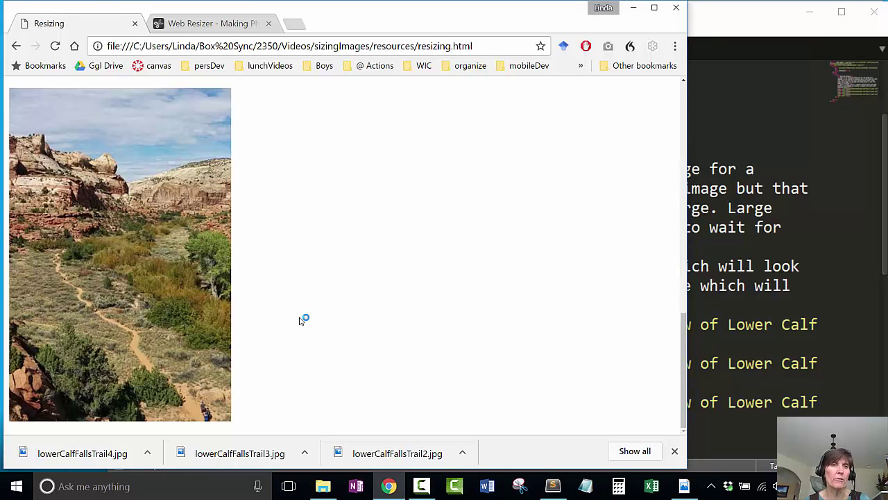
{"action": "scroll", "coordinate": [301, 320], "scroll_direction": "up", "scroll_amount": 1}
{"action": "scroll", "coordinate": [299, 318], "scroll_direction": "up", "scroll_amount": 10}
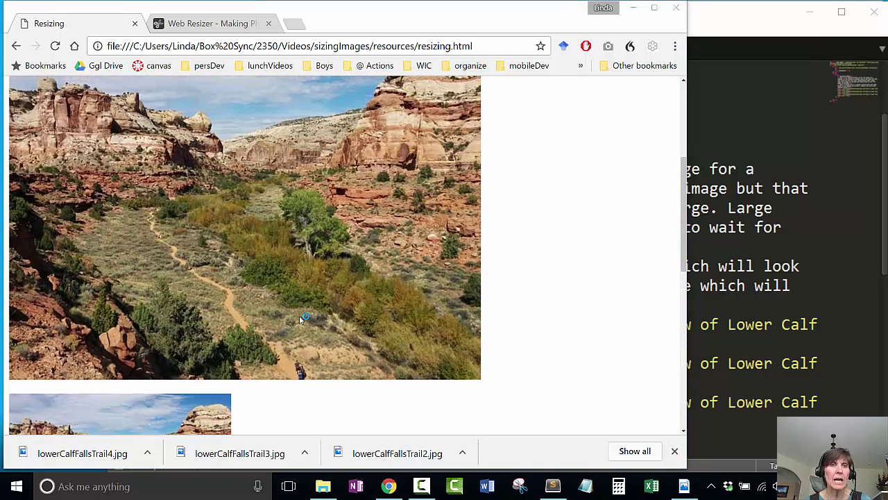
{"action": "scroll", "coordinate": [301, 318], "scroll_direction": "up", "scroll_amount": 1}
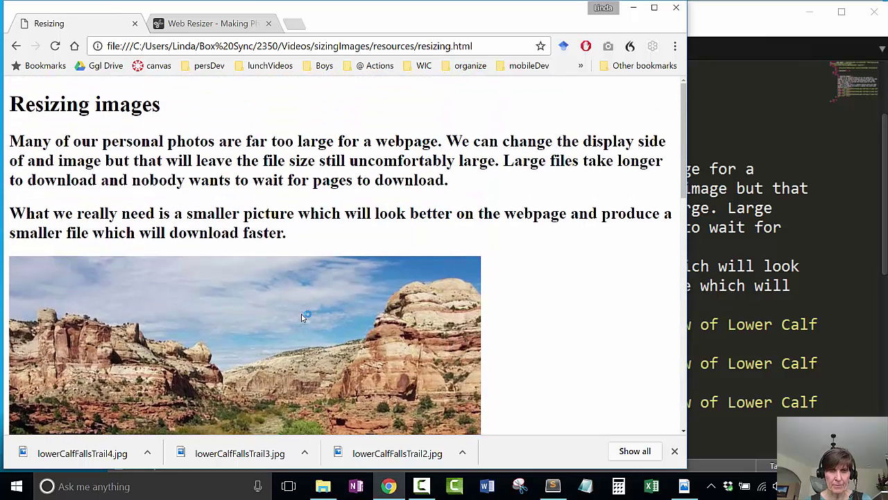
{"action": "key", "text": "super+s"}
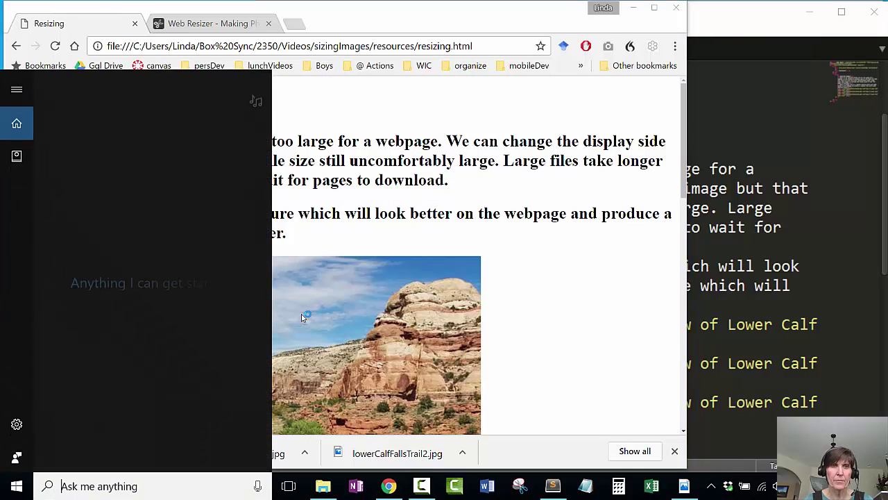